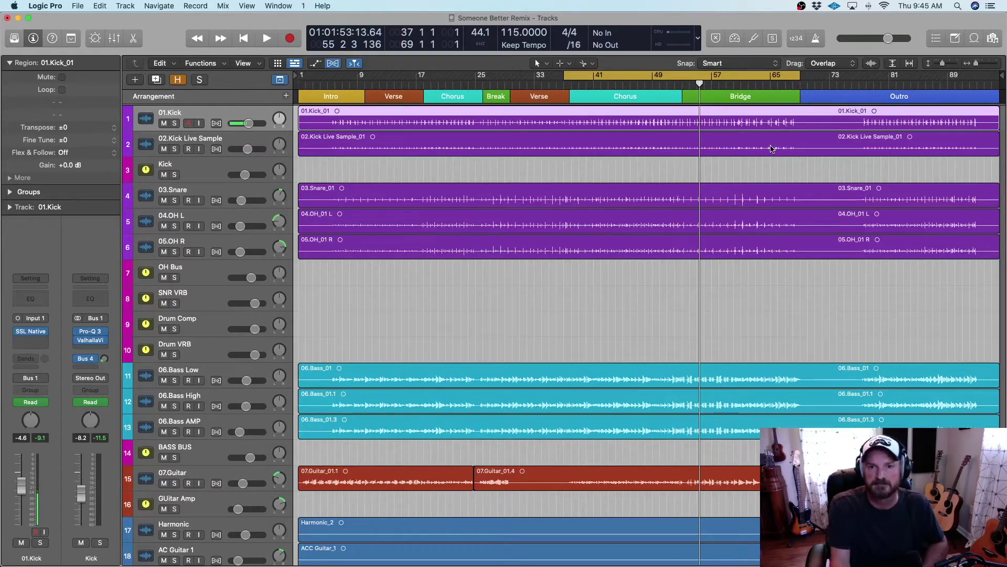
Play back the full mix across the cycled chorus and bridge section, and stop it
{"action": "key", "text": "space"}
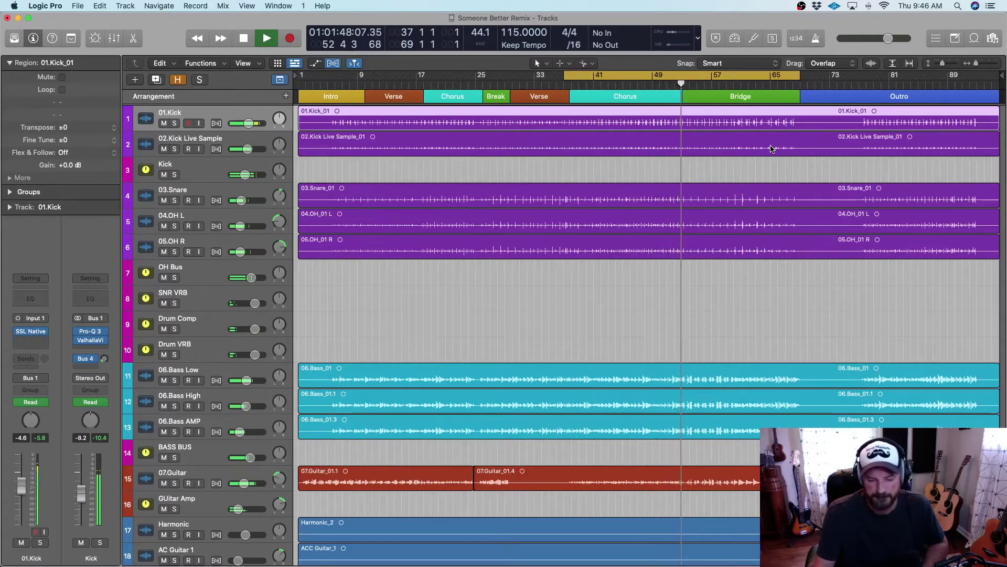
{"action": "key", "text": "space"}
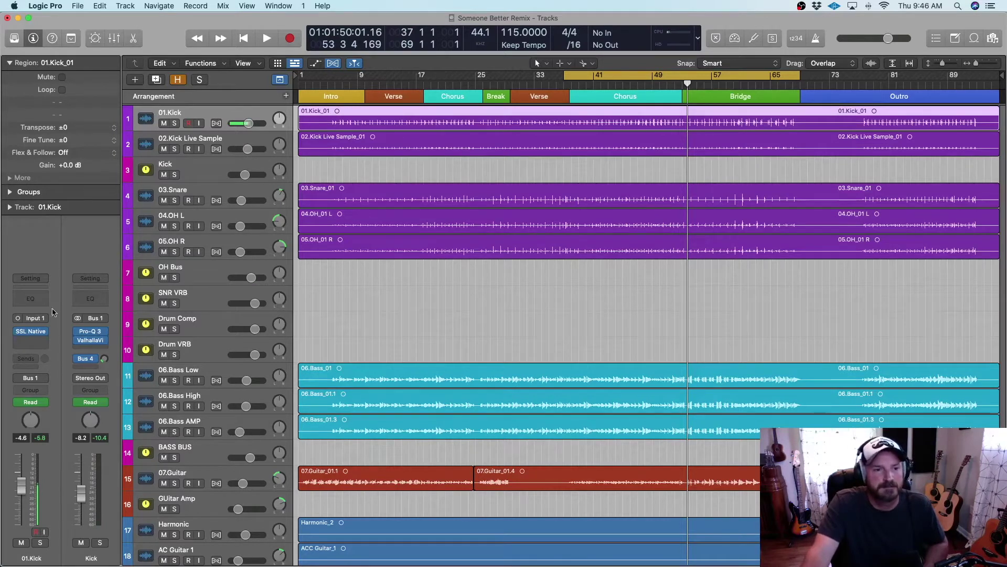
Show the SSL Native channel strip on the 01.Kick track, solo that track, and close the plug-in window
{"action": "mouse_move", "coordinate": [32, 334]}
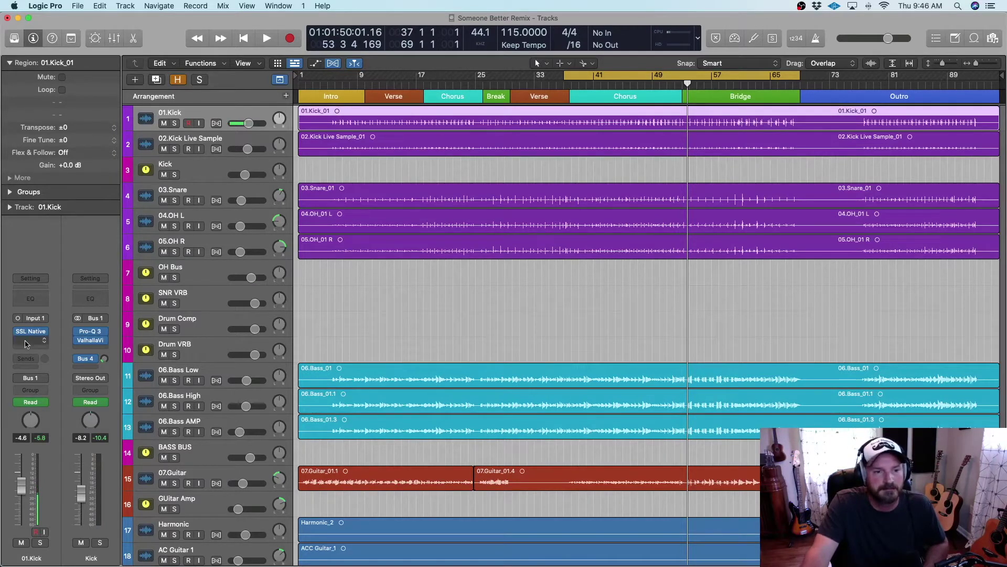
{"action": "left_click", "coordinate": [32, 335]}
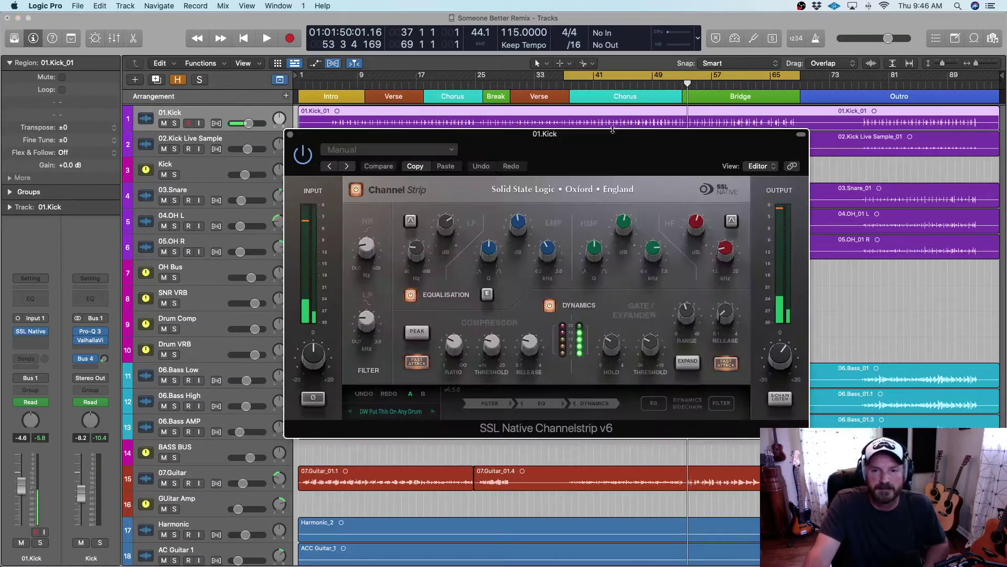
{"action": "left_click_drag", "start_coordinate": [614, 146], "coordinate": [628, 141]}
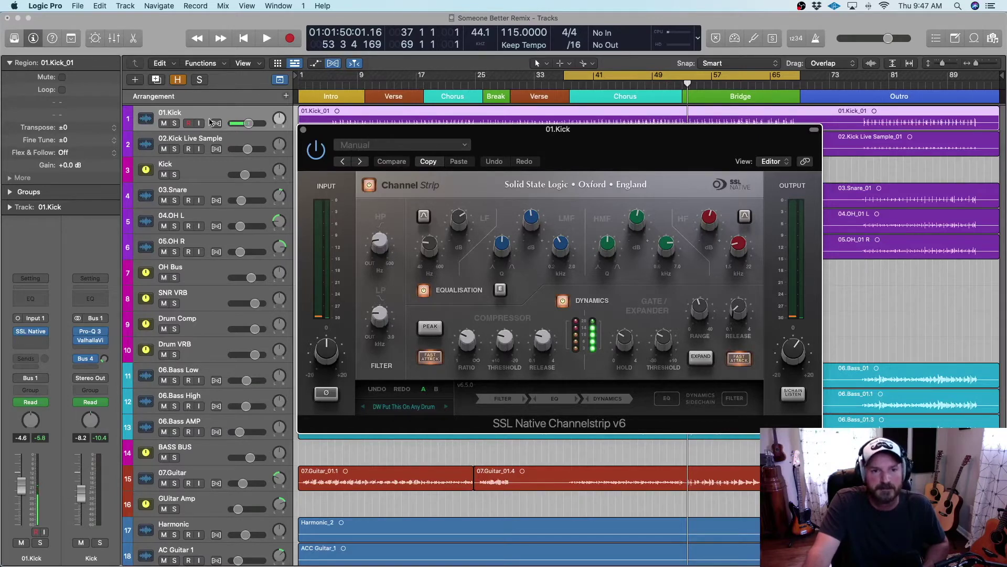
{"action": "left_click", "coordinate": [174, 123]}
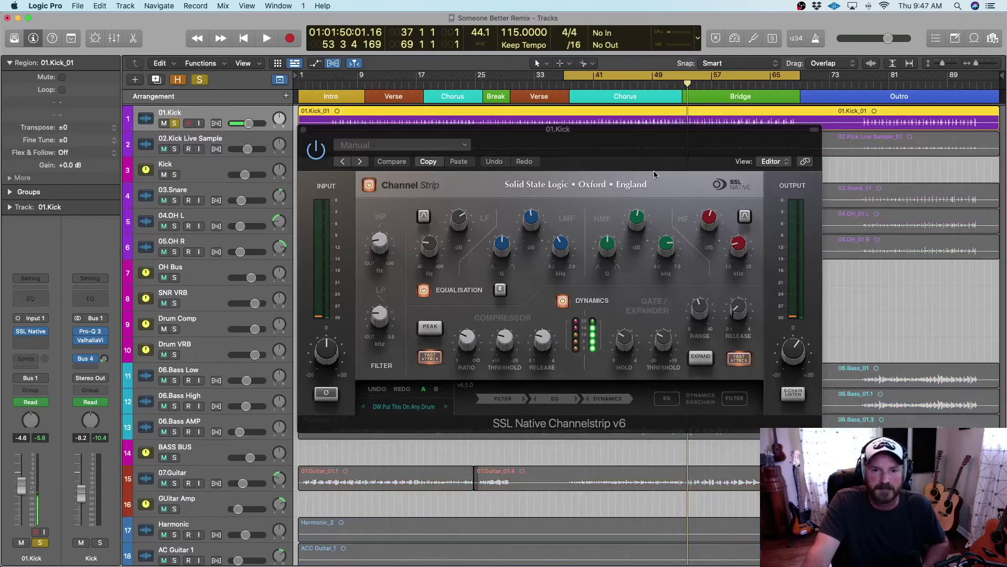
{"action": "left_click_drag", "start_coordinate": [618, 143], "coordinate": [690, 159]}
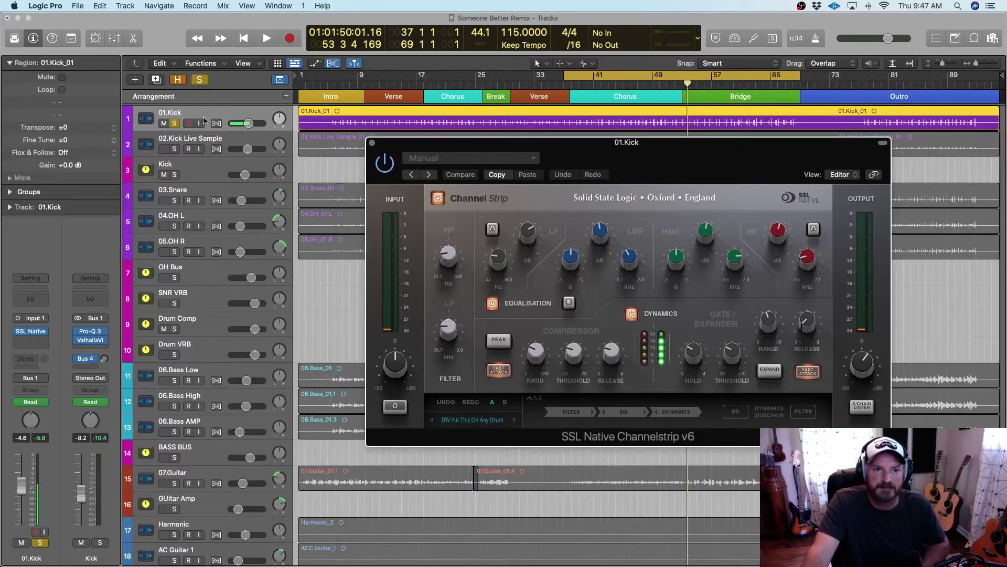
{"action": "key", "text": "super+w"}
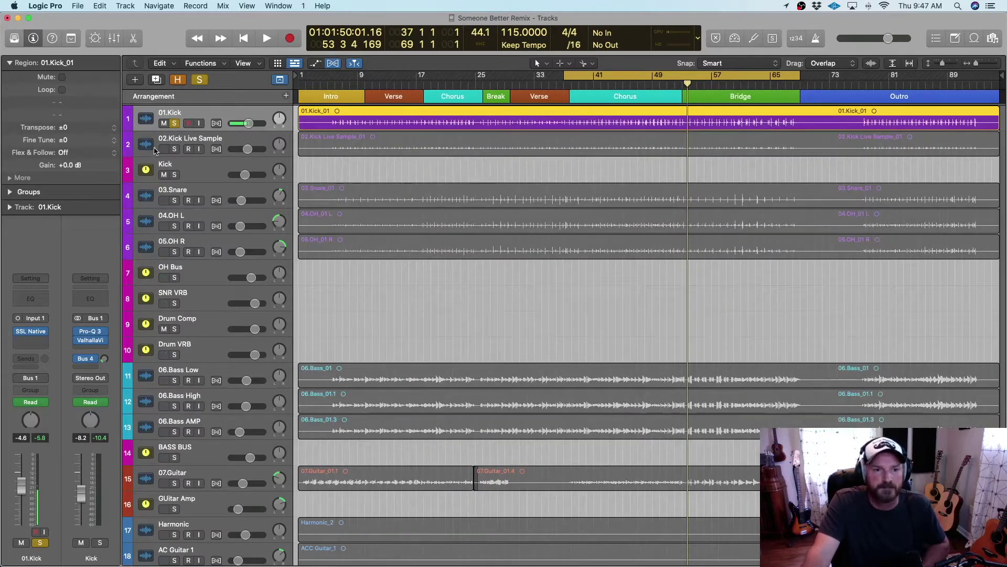
Solo the 02.Kick Live Sample track together with 01.Kick, and select the Kick bus track
{"action": "left_click", "coordinate": [175, 150]}
{"action": "left_click", "coordinate": [581, 141]}
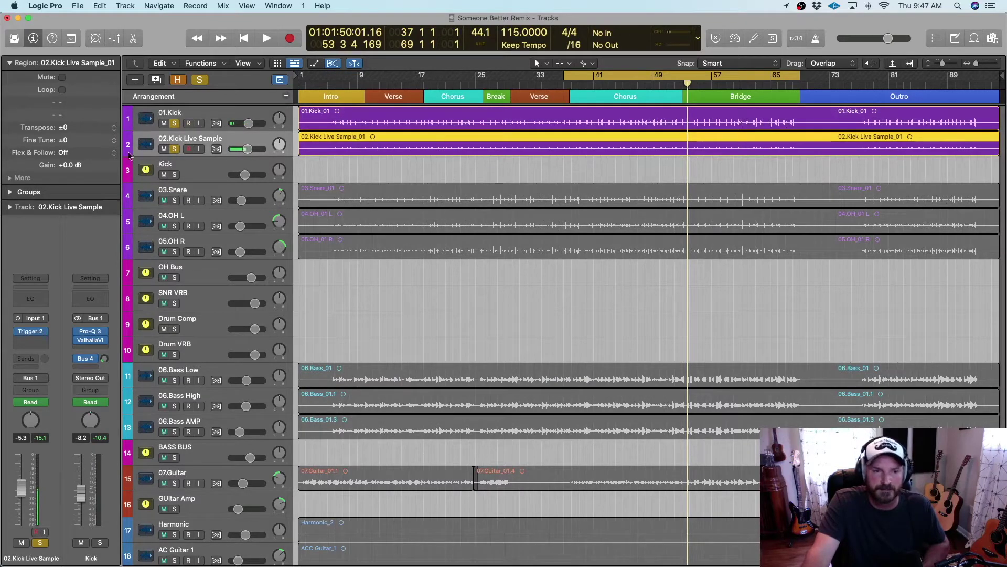
{"action": "left_click", "coordinate": [192, 167]}
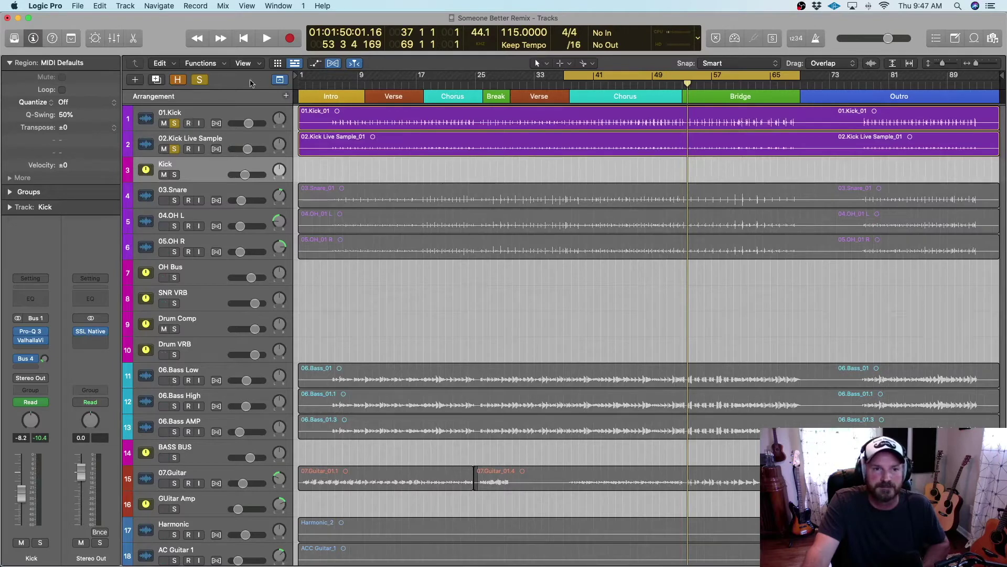
Play the soloed kick tracks and compare the sound with and without 02.Kick Live Sample, leaving only 01.Kick soloed
{"action": "left_click", "coordinate": [268, 40]}
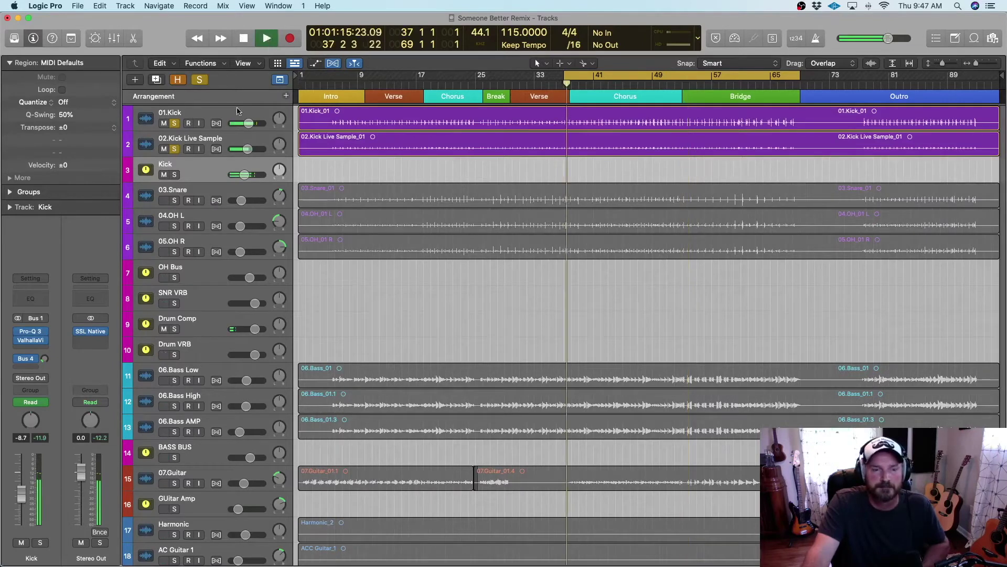
{"action": "left_click", "coordinate": [174, 149]}
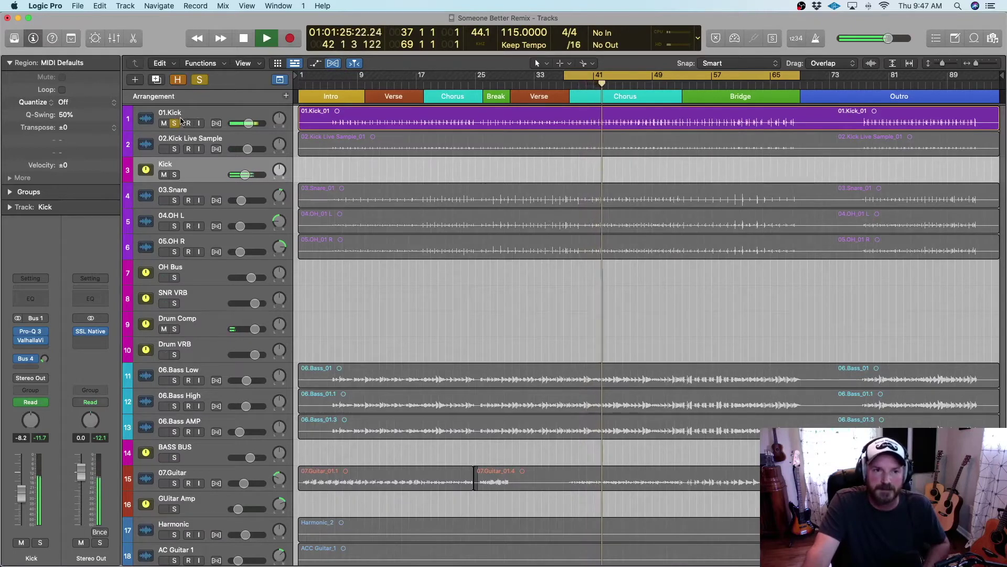
{"action": "left_click", "coordinate": [174, 149]}
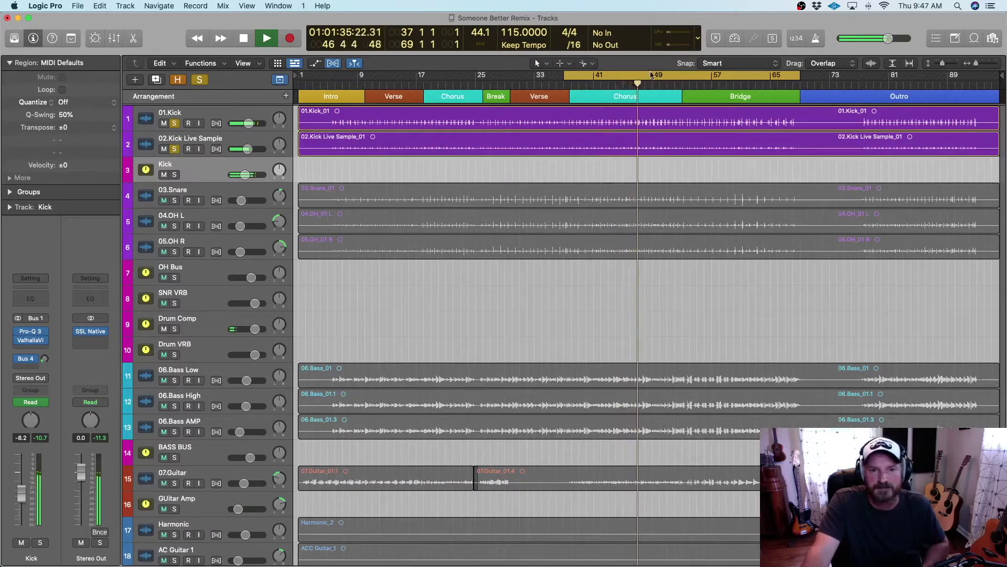
{"action": "left_click", "coordinate": [175, 149]}
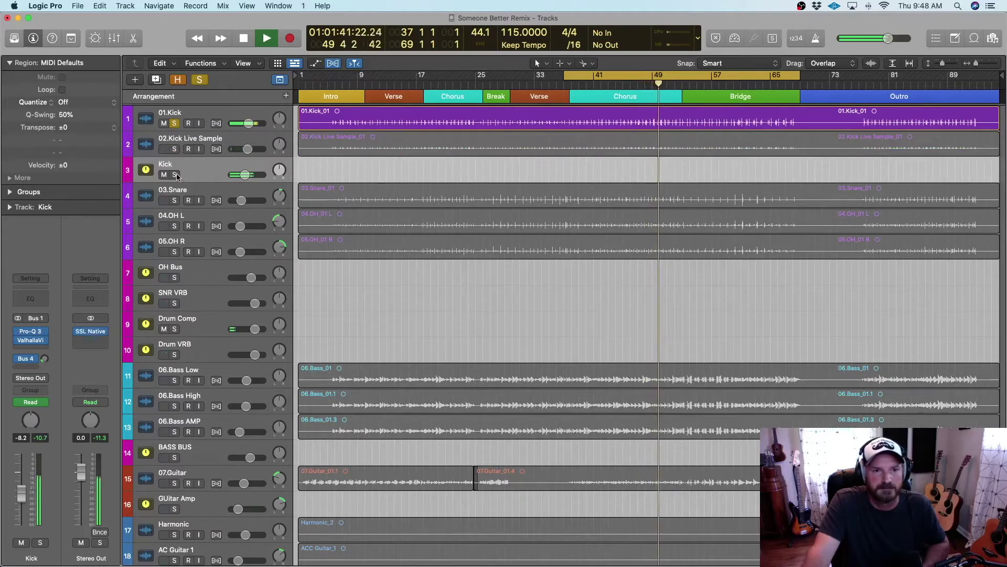
Reopen the SSL Native channel strip on 01.Kick, stop playback, and examine its high-pass filter and its LF, LMF and HMF equaliser settings
{"action": "left_click", "coordinate": [203, 116]}
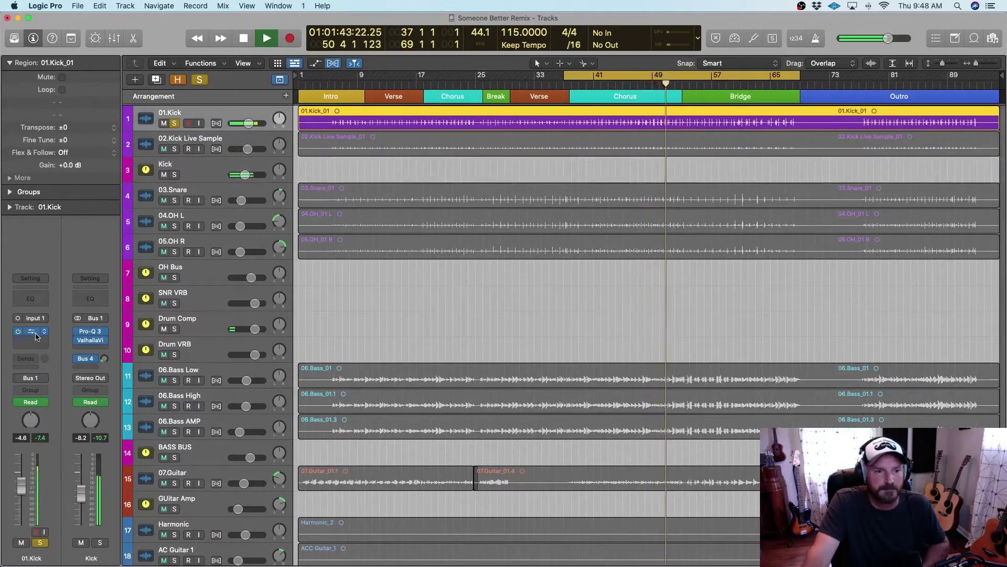
{"action": "key", "text": "v"}
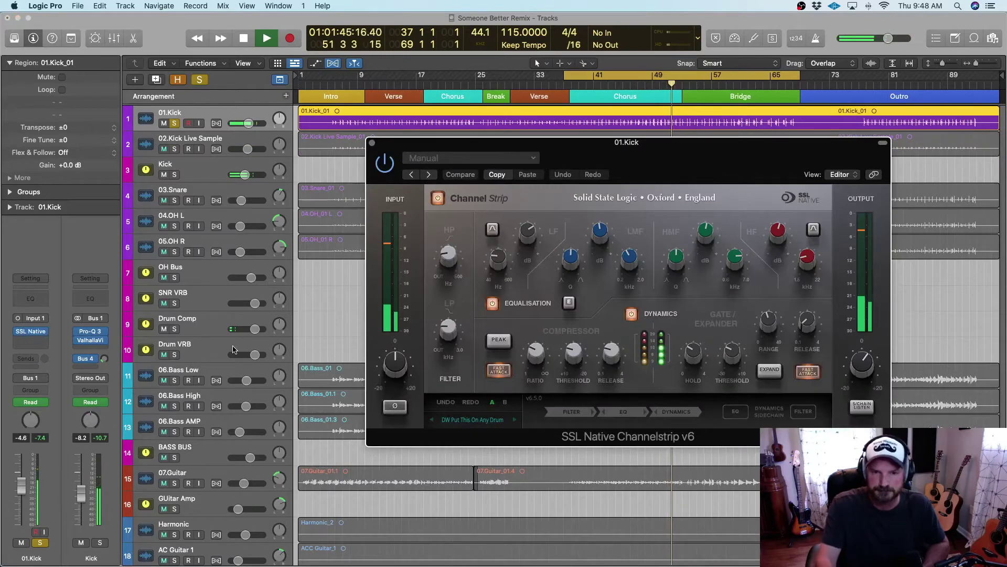
{"action": "key", "text": "space"}
{"action": "left_click_drag", "start_coordinate": [440, 258], "coordinate": [471, 247]}
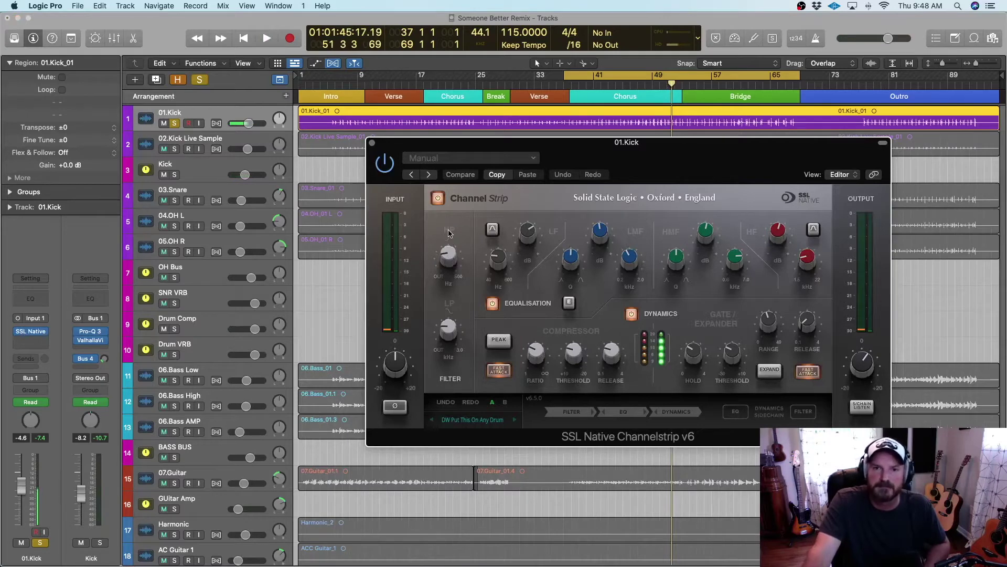
{"action": "mouse_move", "coordinate": [449, 259]}
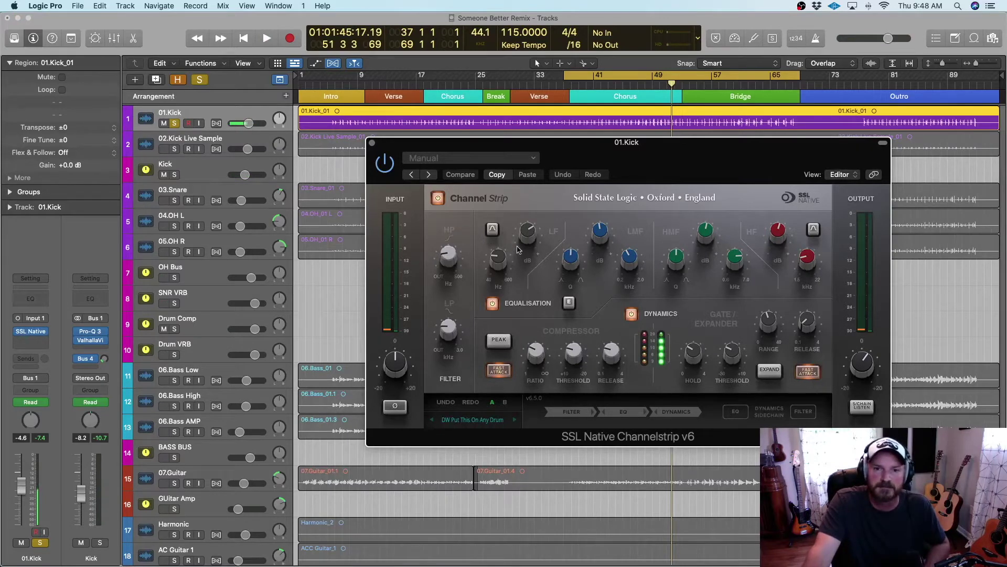
{"action": "mouse_move", "coordinate": [505, 256]}
{"action": "mouse_move", "coordinate": [528, 239]}
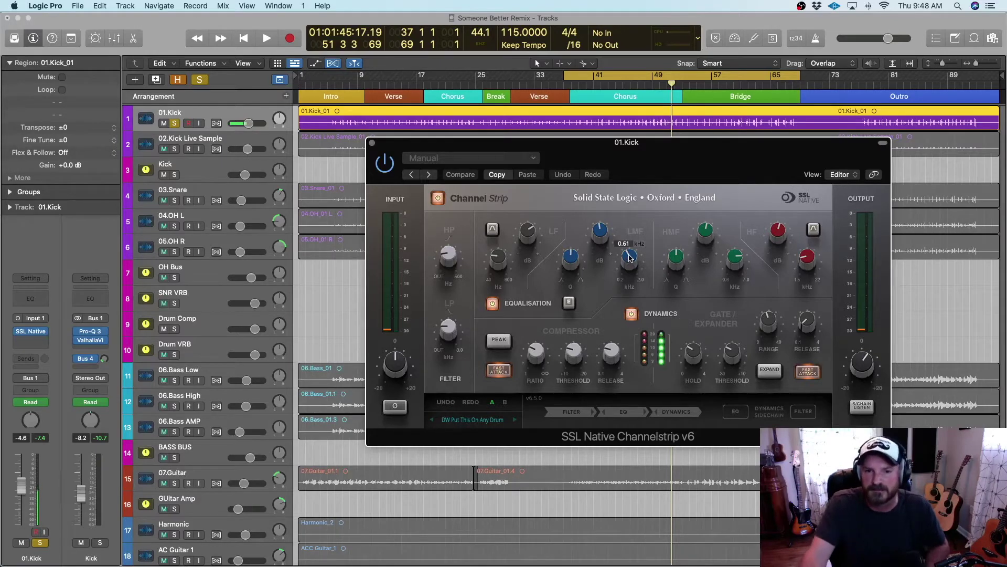
{"action": "mouse_move", "coordinate": [631, 264]}
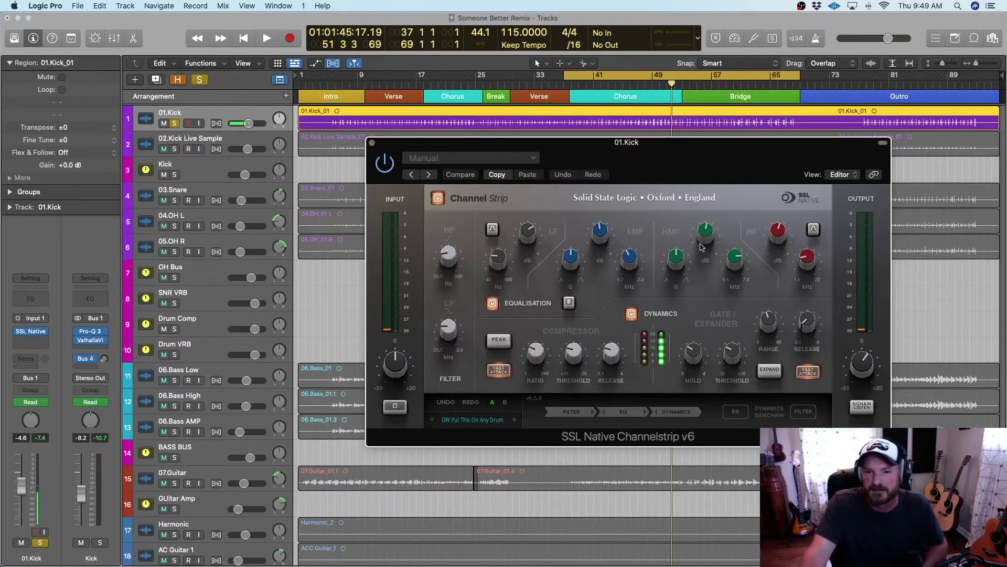
{"action": "mouse_move", "coordinate": [733, 258]}
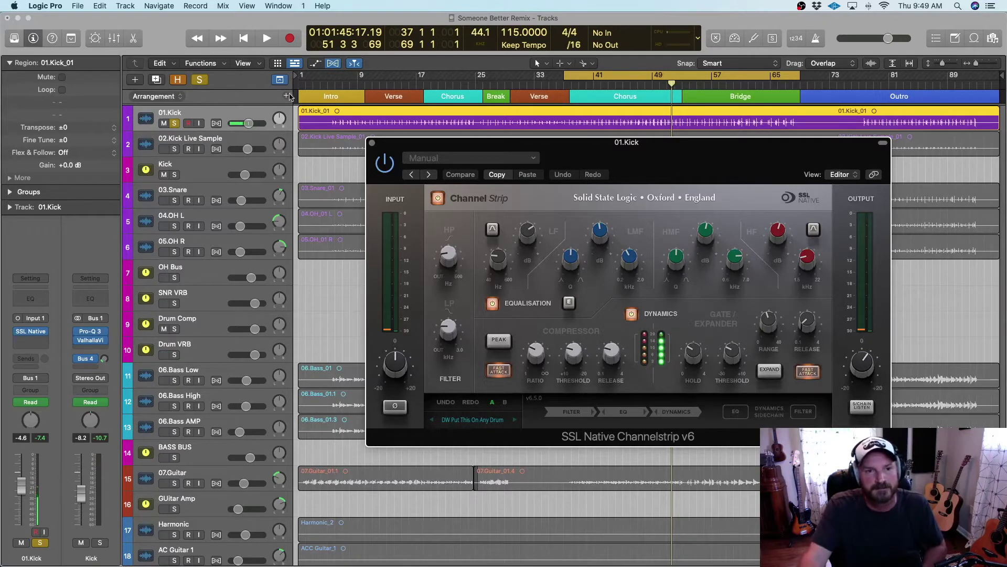
Play the soloed kick with the channel strip's equalisation switched off and back on, close the plug-in, and stop playback
{"action": "left_click", "coordinate": [266, 38]}
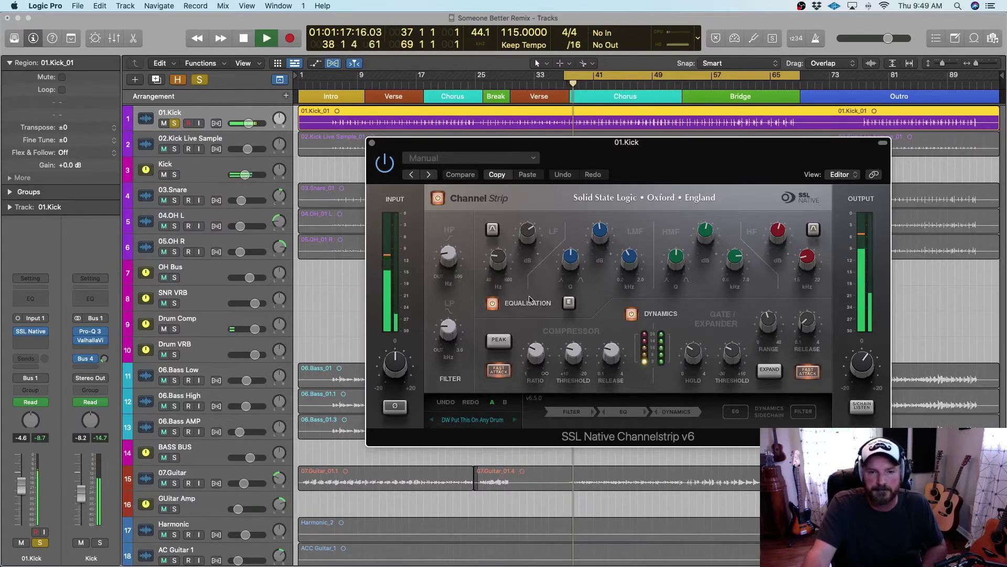
{"action": "left_click", "coordinate": [493, 305]}
{"action": "left_click", "coordinate": [492, 304]}
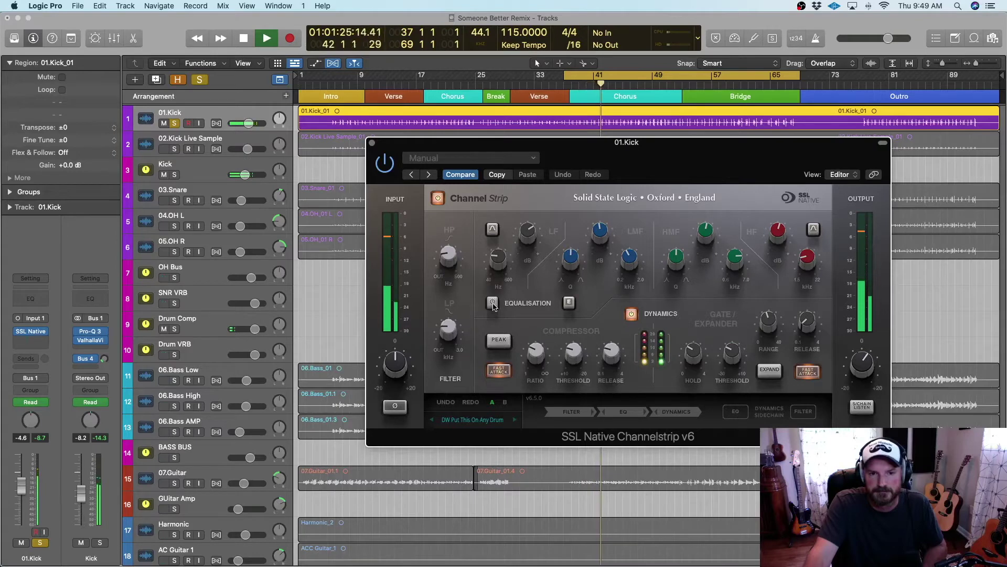
{"action": "left_click", "coordinate": [492, 304]}
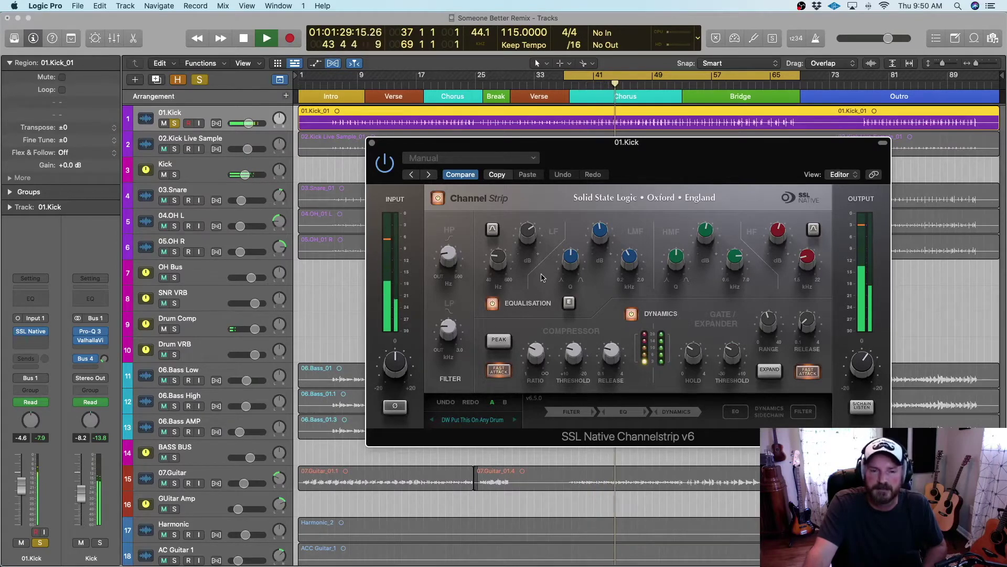
{"action": "mouse_move", "coordinate": [496, 261]}
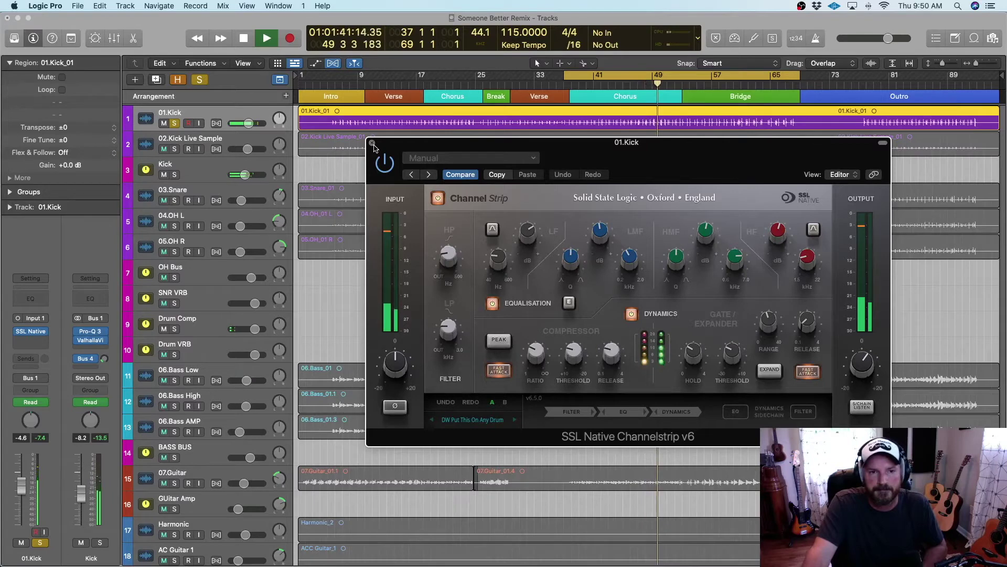
{"action": "left_click", "coordinate": [372, 143]}
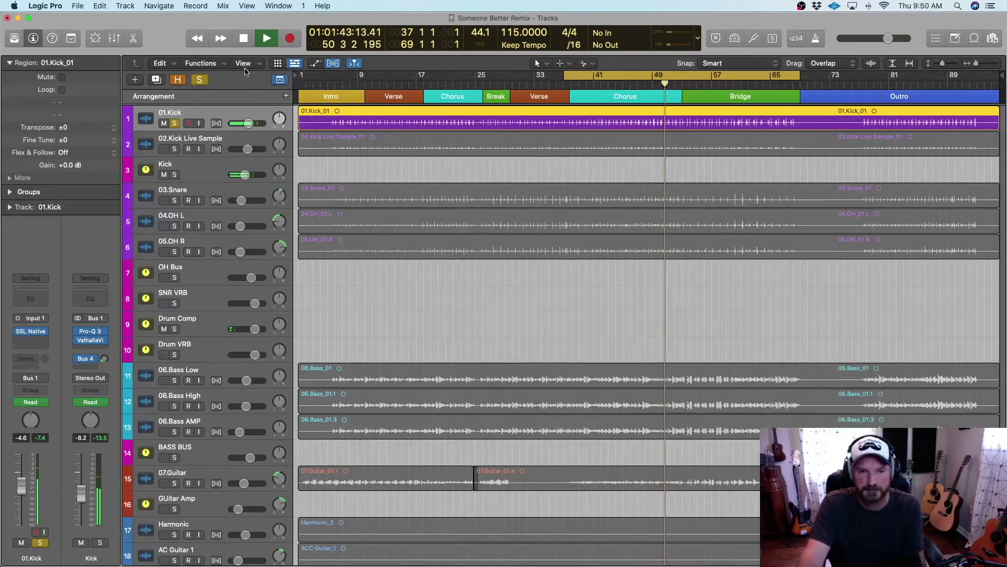
{"action": "key", "text": "space"}
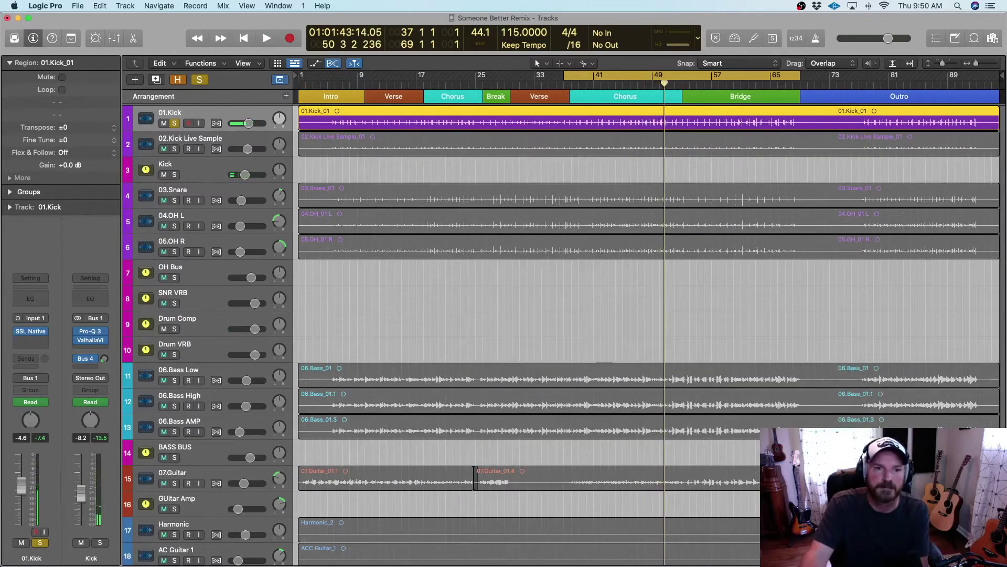
Solo only the 02.Kick Live Sample track and open its Trigger 2 plug-in
{"action": "left_click", "coordinate": [221, 142]}
{"action": "left_click", "coordinate": [169, 149]}
{"action": "left_click", "coordinate": [174, 150]}
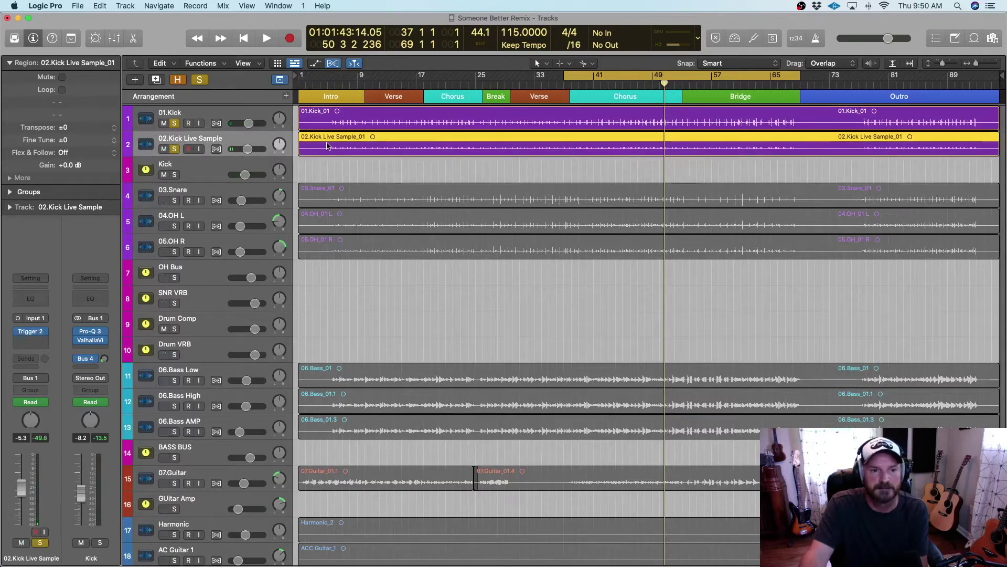
{"action": "left_click", "coordinate": [174, 124]}
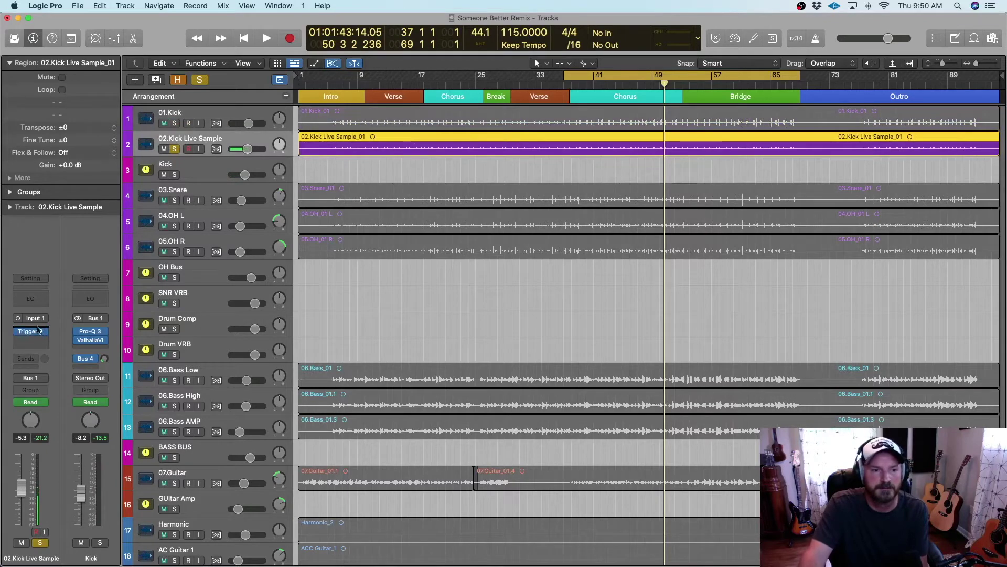
{"action": "left_click", "coordinate": [32, 331]}
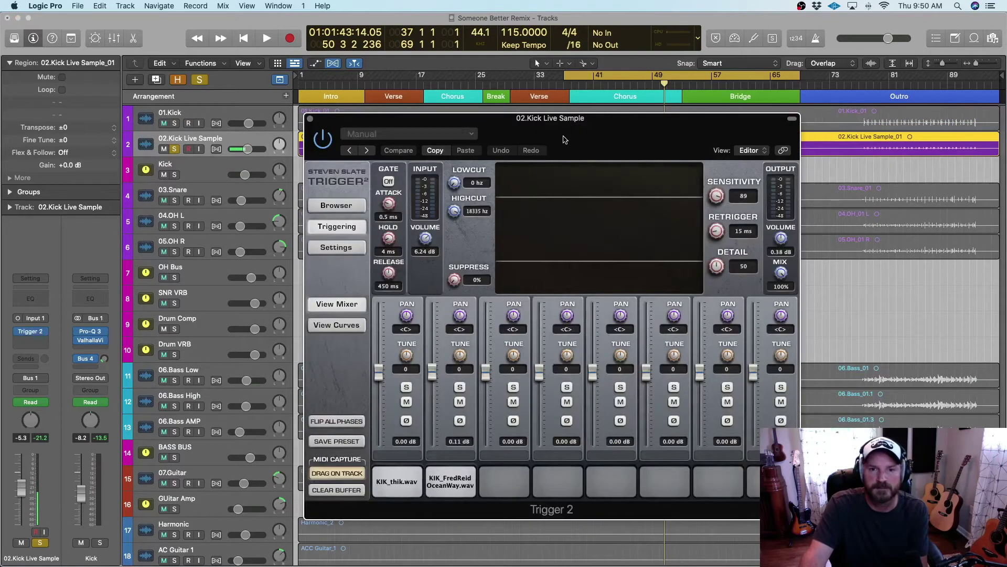
{"action": "left_click_drag", "start_coordinate": [564, 139], "coordinate": [598, 135]}
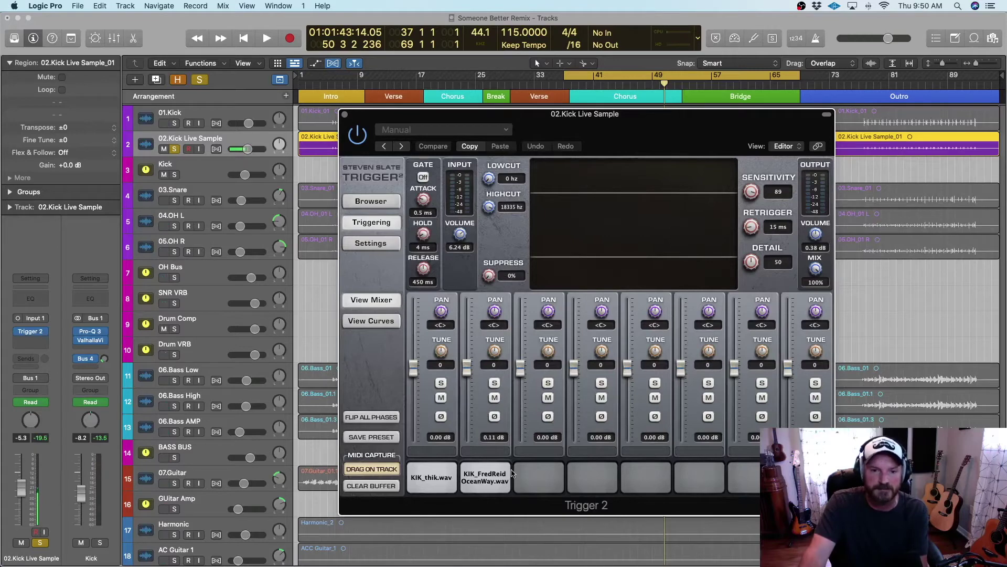
Solo the KIK_thik.wav sample in Trigger 2, play it back on its own, and clear its solo
{"action": "left_click", "coordinate": [426, 486]}
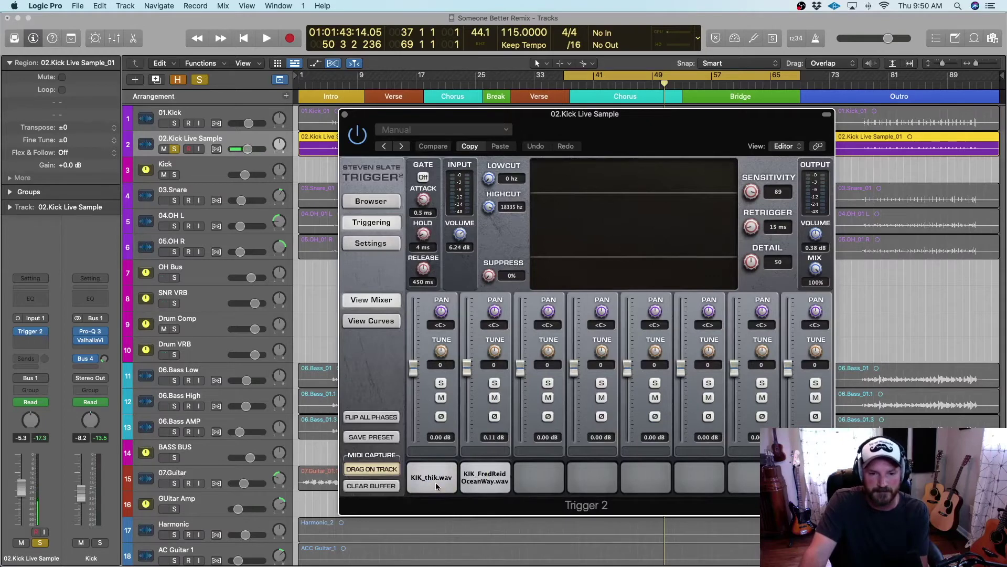
{"action": "left_click", "coordinate": [441, 384]}
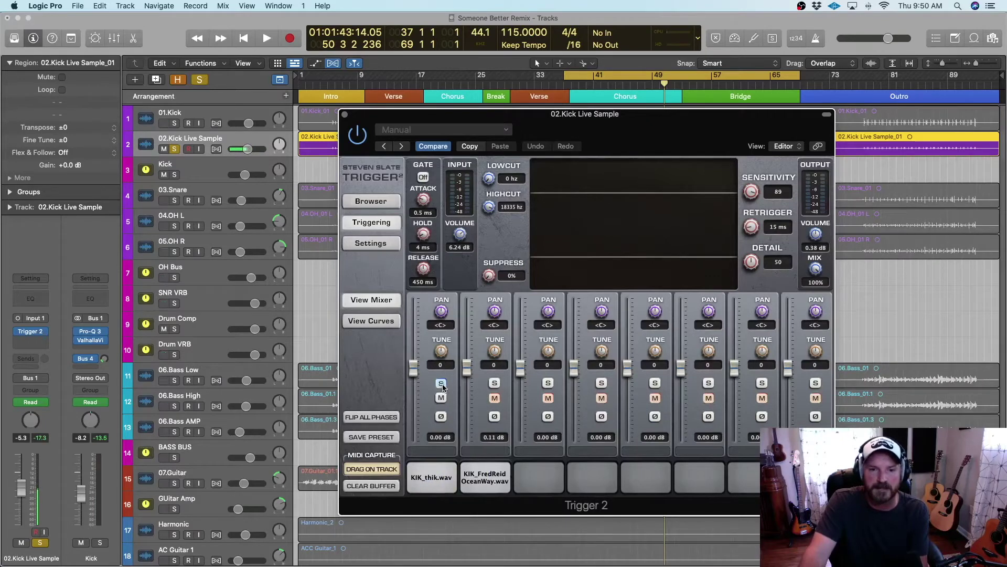
{"action": "left_click", "coordinate": [274, 42]}
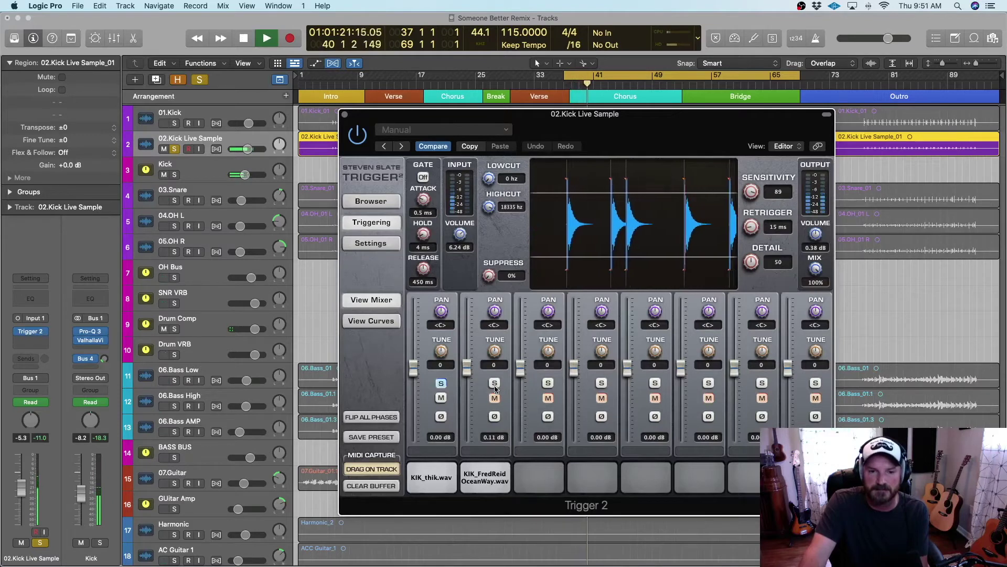
{"action": "left_click", "coordinate": [442, 384]}
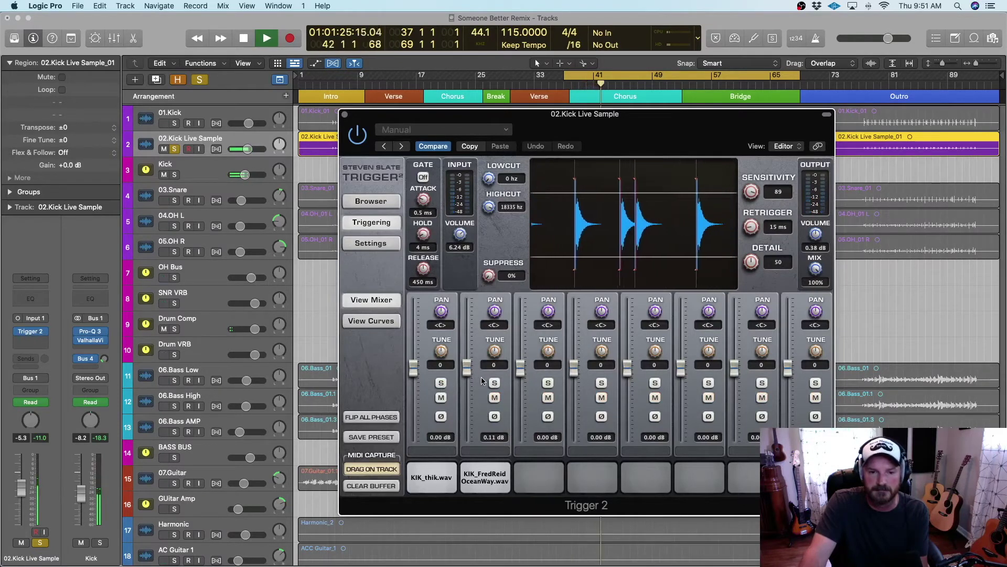
Solo the KIK_FredReid OceanWay.wav sample in Trigger 2, raise its level to 9.87 dB, return it to 0.02 dB, clear its solo, and close the plug-in
{"action": "left_click", "coordinate": [494, 383]}
{"action": "left_click_drag", "start_coordinate": [466, 372], "coordinate": [465, 332]}
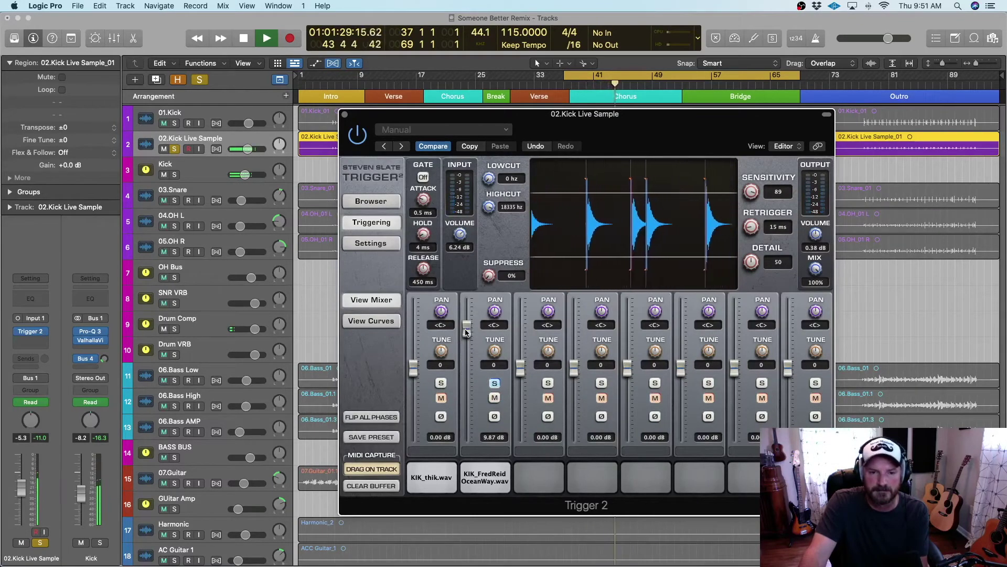
{"action": "left_click_drag", "start_coordinate": [466, 332], "coordinate": [460, 373]}
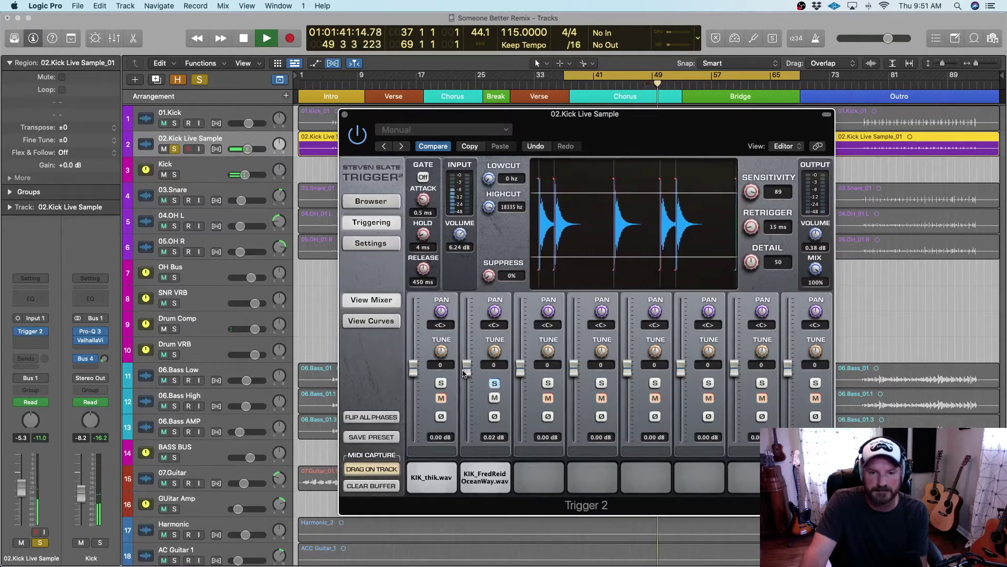
{"action": "left_click", "coordinate": [494, 383]}
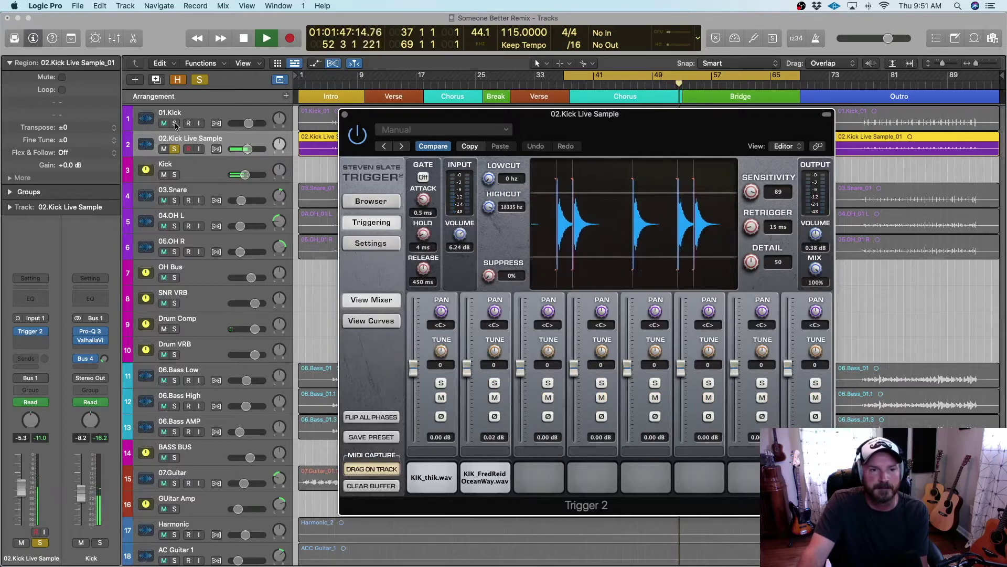
{"action": "left_click", "coordinate": [345, 115]}
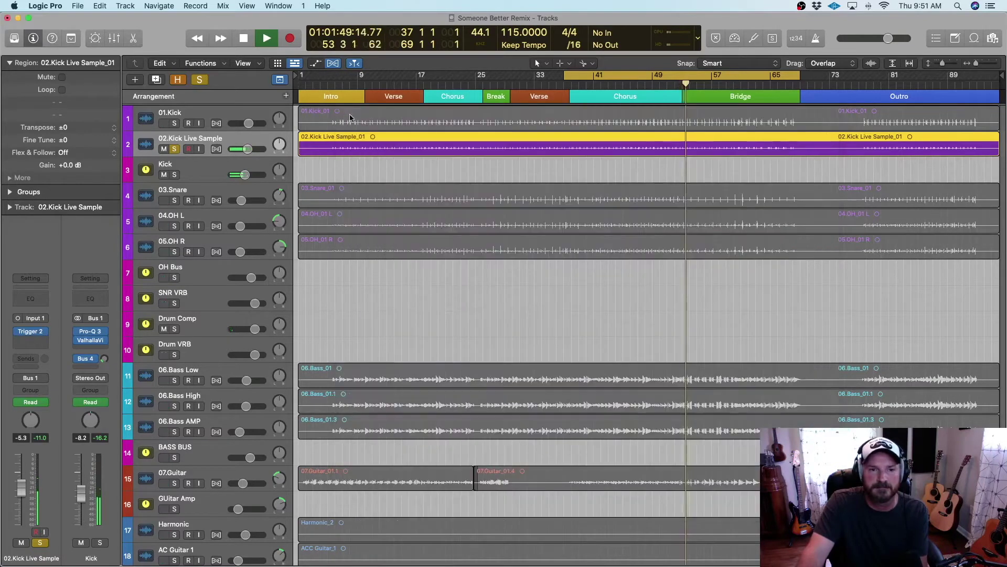
Add 01.Kick to the solo to hear both kick tracks, clear all solos to hear the full mix, and stop playback
{"action": "left_click", "coordinate": [175, 123]}
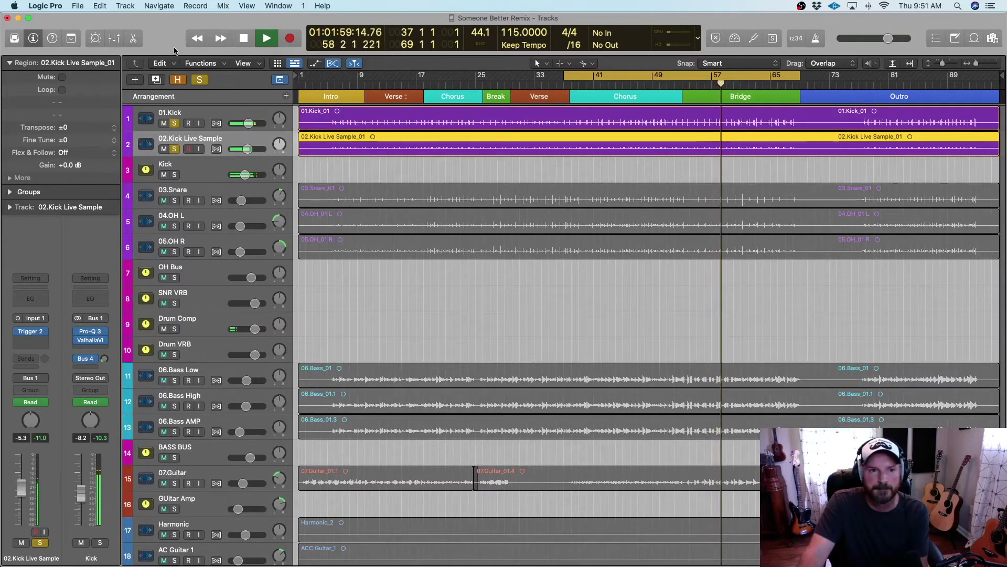
{"action": "left_click", "coordinate": [200, 81]}
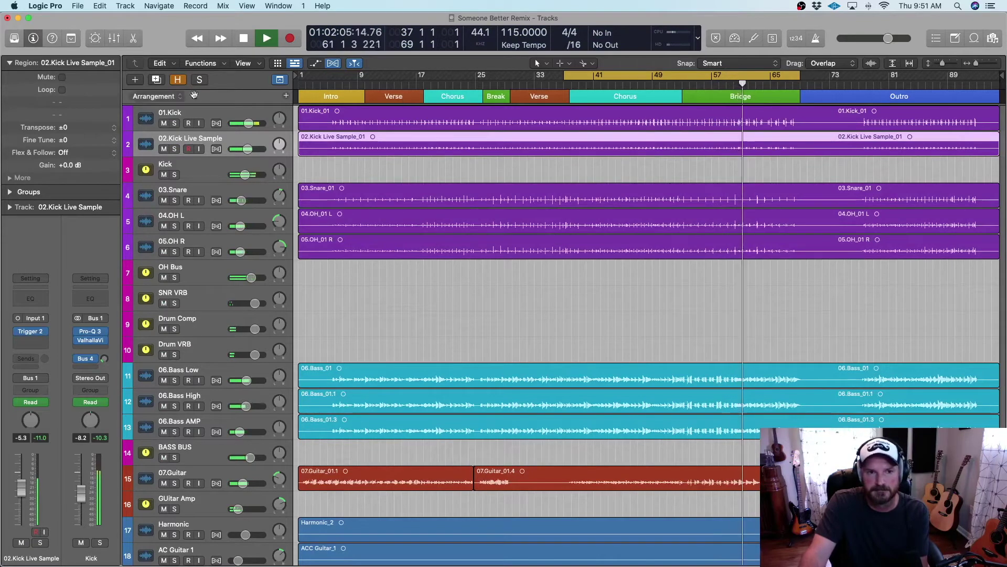
{"action": "left_click_drag", "start_coordinate": [249, 123], "coordinate": [248, 123]}
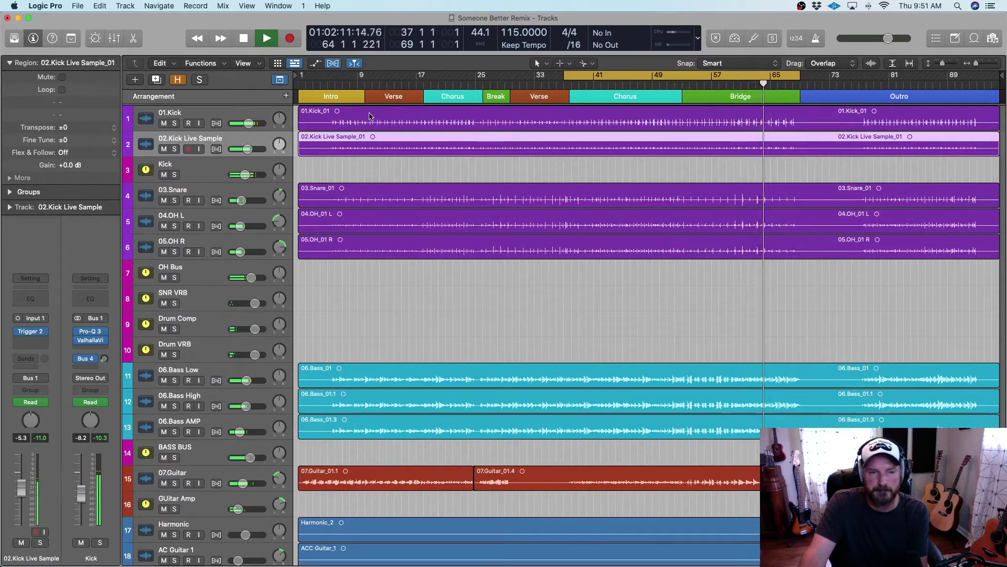
{"action": "key", "text": "space"}
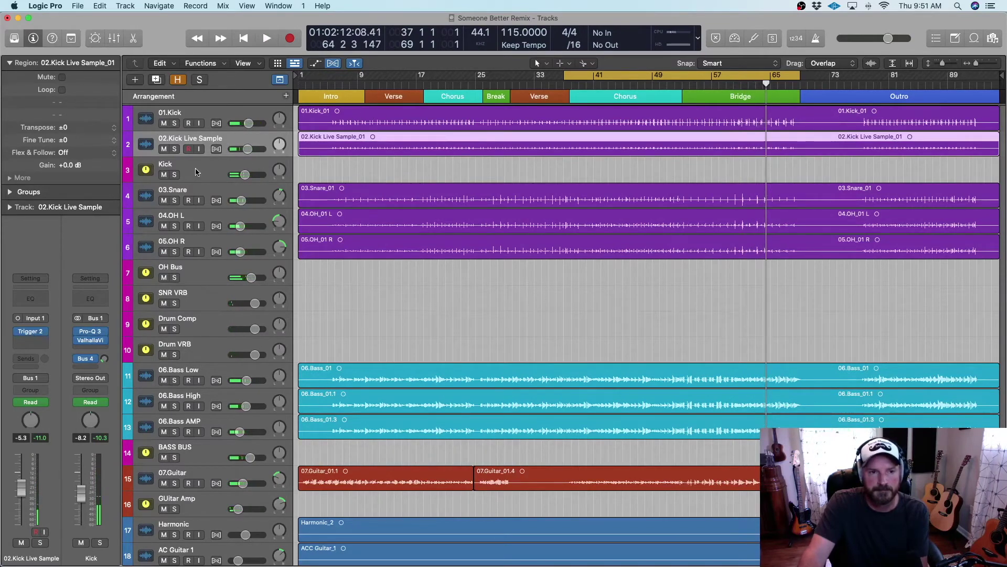
Open the Pro-Q 3 equaliser on the Kick bus, examine its low, low-mid and upper-mid bands, and close it
{"action": "left_click", "coordinate": [196, 172]}
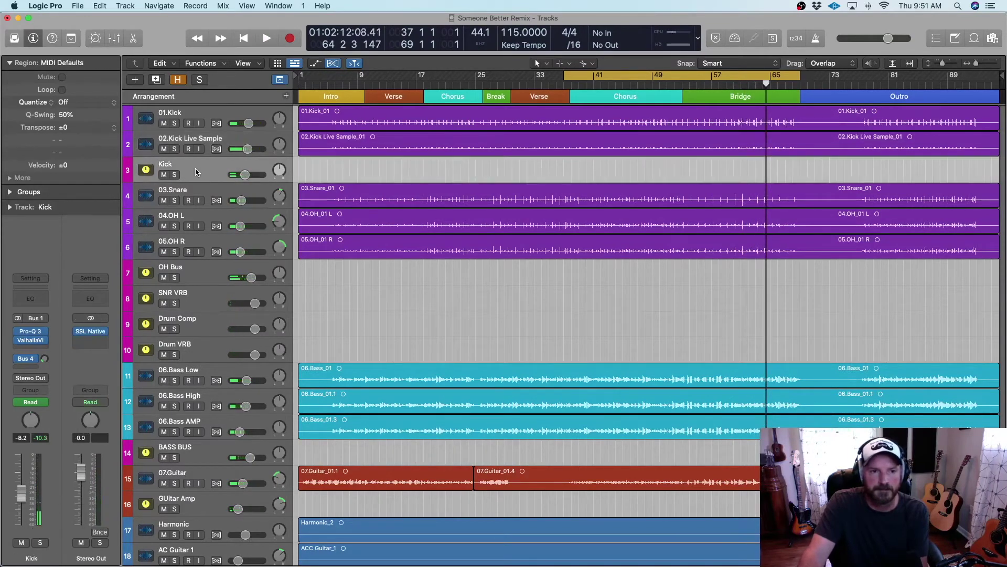
{"action": "left_click", "coordinate": [32, 334]}
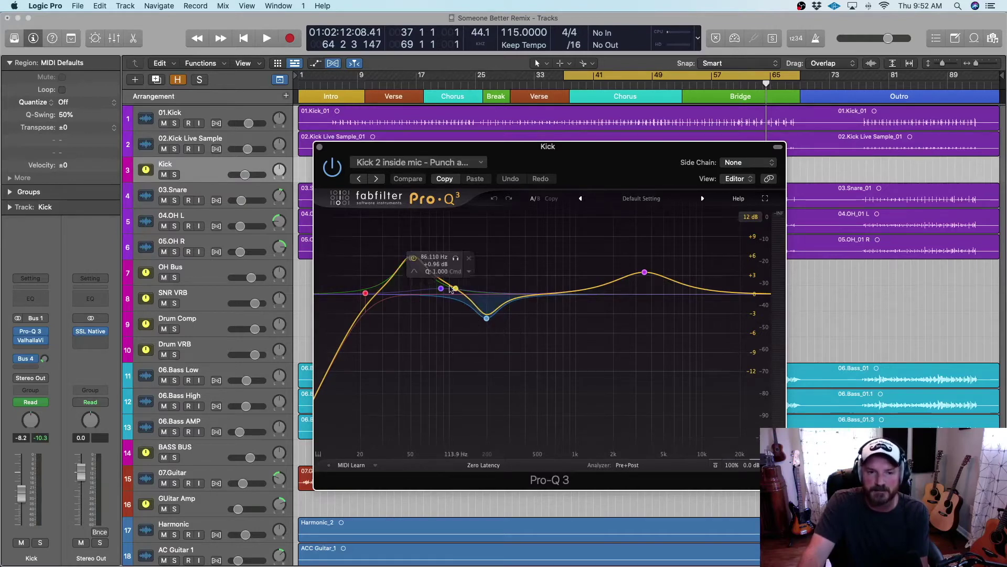
{"action": "left_click_drag", "start_coordinate": [409, 266], "coordinate": [418, 247]}
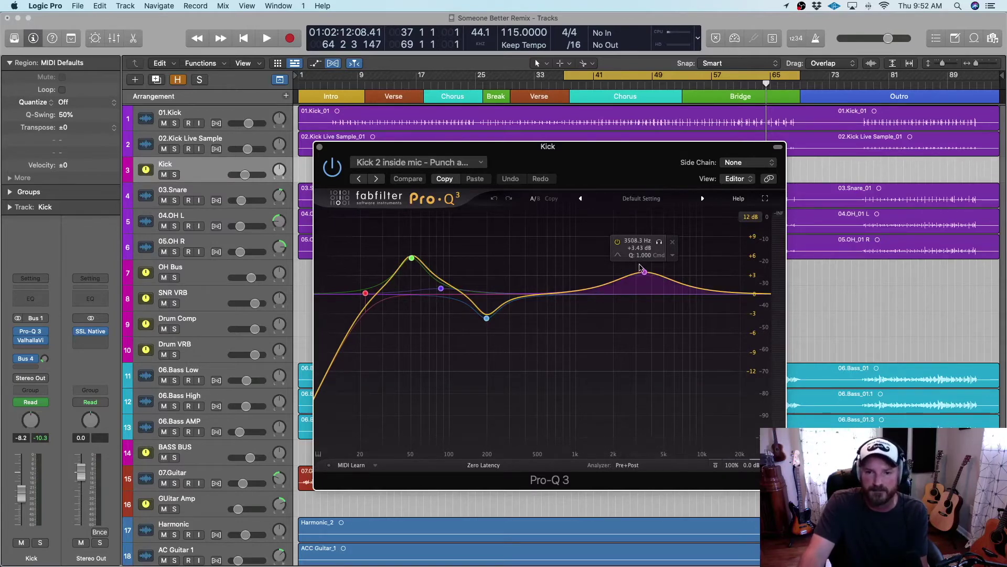
{"action": "left_click", "coordinate": [319, 148]}
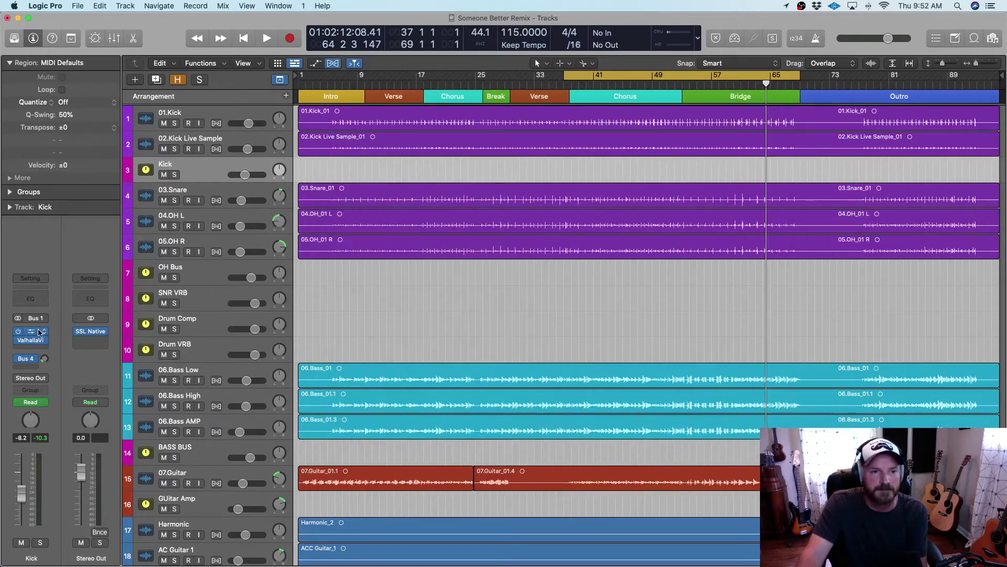
Reopen the Kick bus's Pro-Q 3, play the full mix with the equaliser bypassed and re-enabled, and stop playback
{"action": "key", "text": "v"}
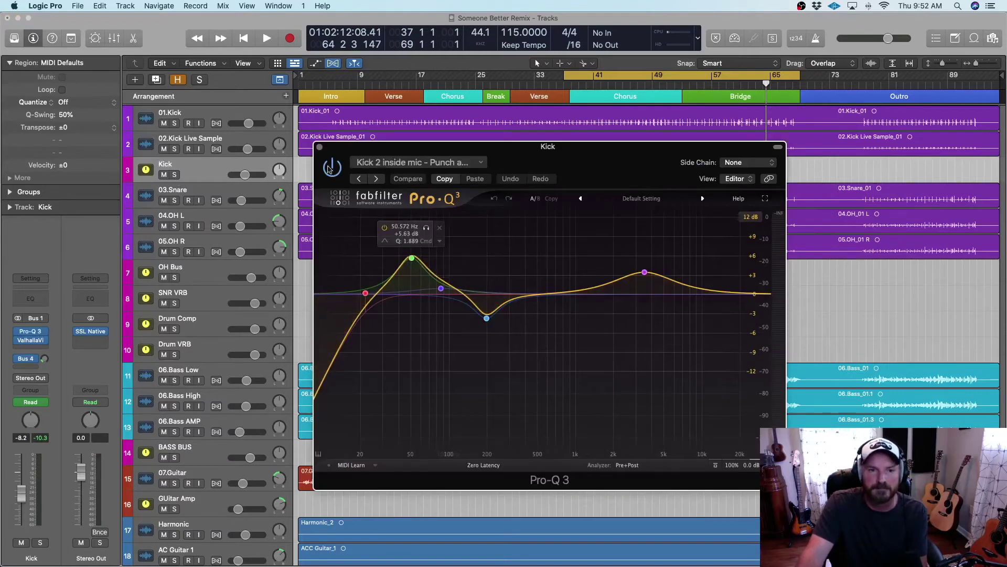
{"action": "key", "text": "space"}
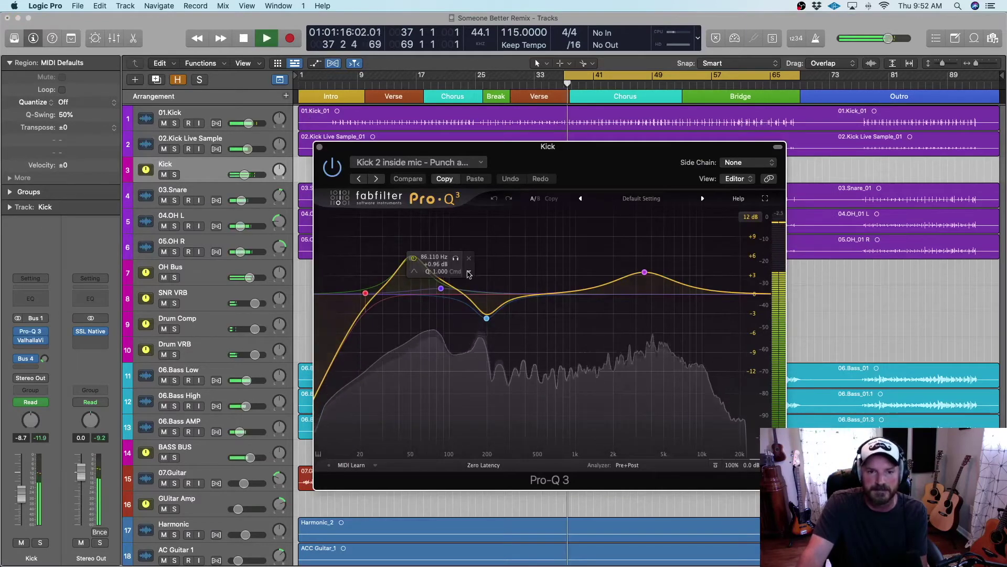
{"action": "left_click", "coordinate": [332, 174]}
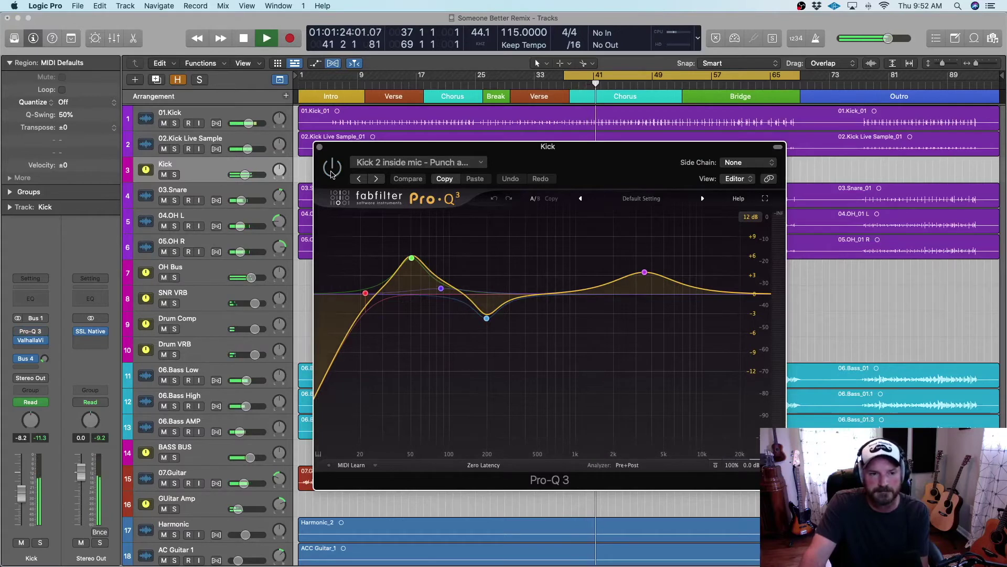
{"action": "left_click", "coordinate": [332, 173]}
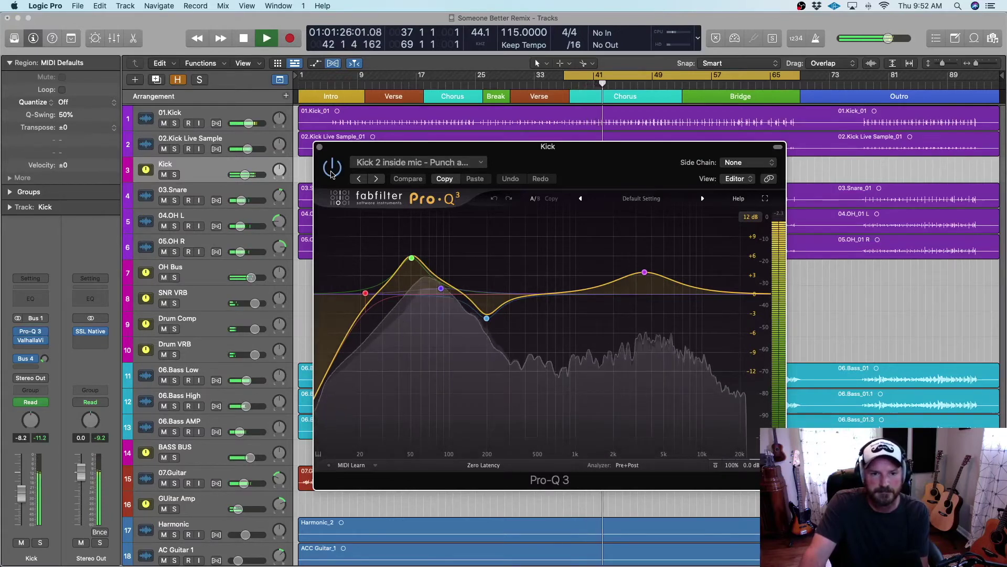
{"action": "key", "text": "space"}
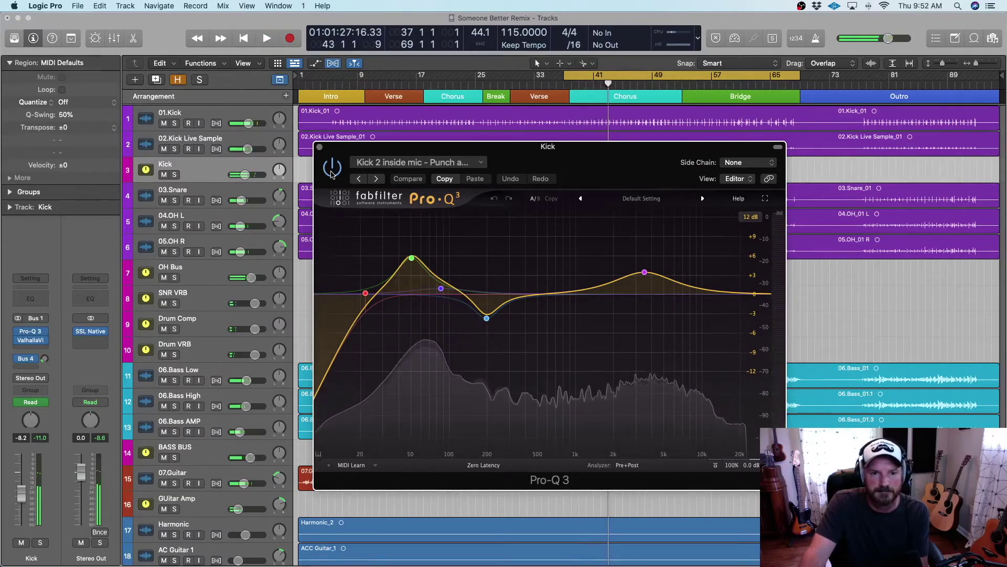
{"action": "mouse_move", "coordinate": [386, 251]}
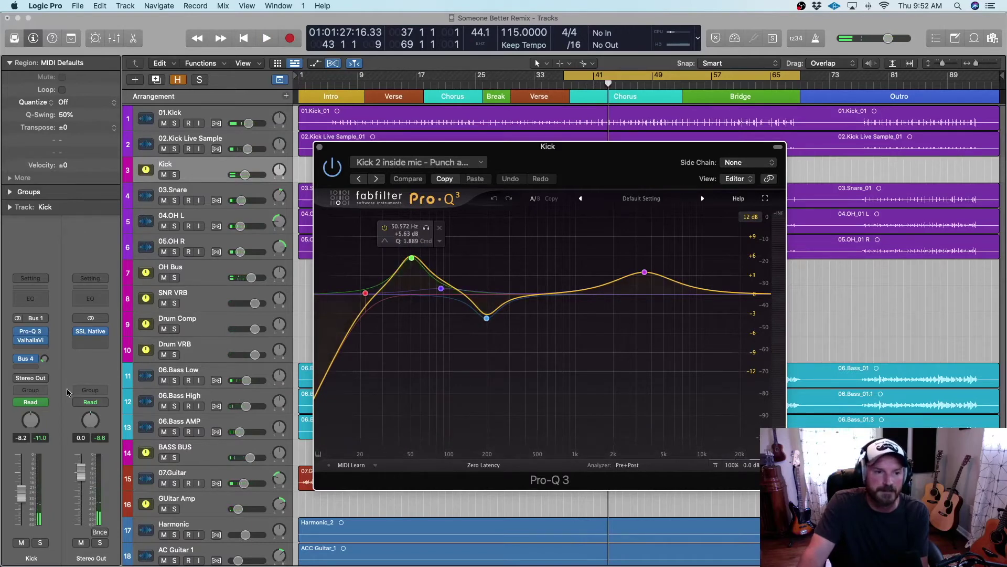
Open ValhallaVintageVerb on the Kick bus and compare its reverb on and off while playing the bus in solo
{"action": "left_click", "coordinate": [30, 342]}
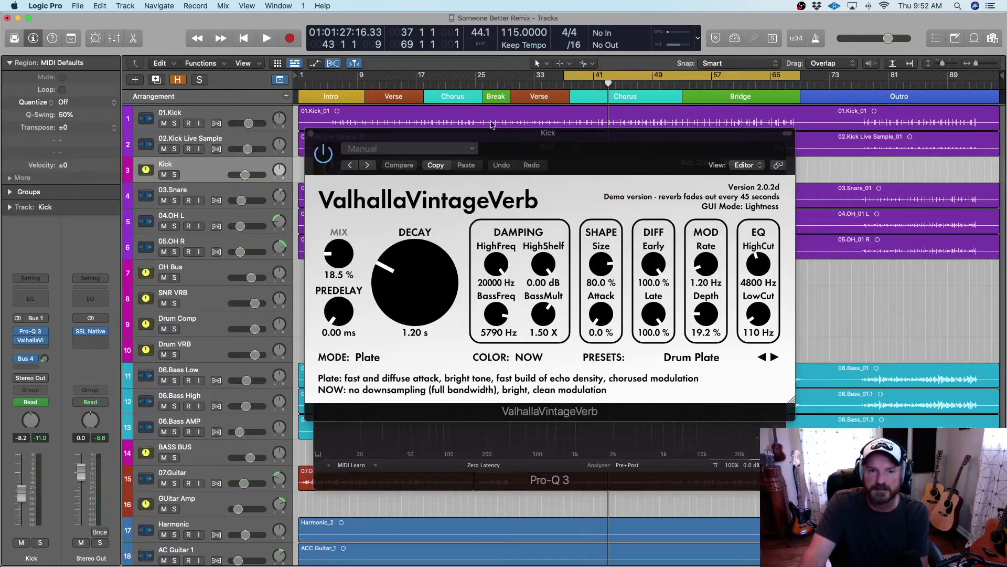
{"action": "left_click_drag", "start_coordinate": [472, 137], "coordinate": [568, 147]}
{"action": "left_click", "coordinate": [267, 39]}
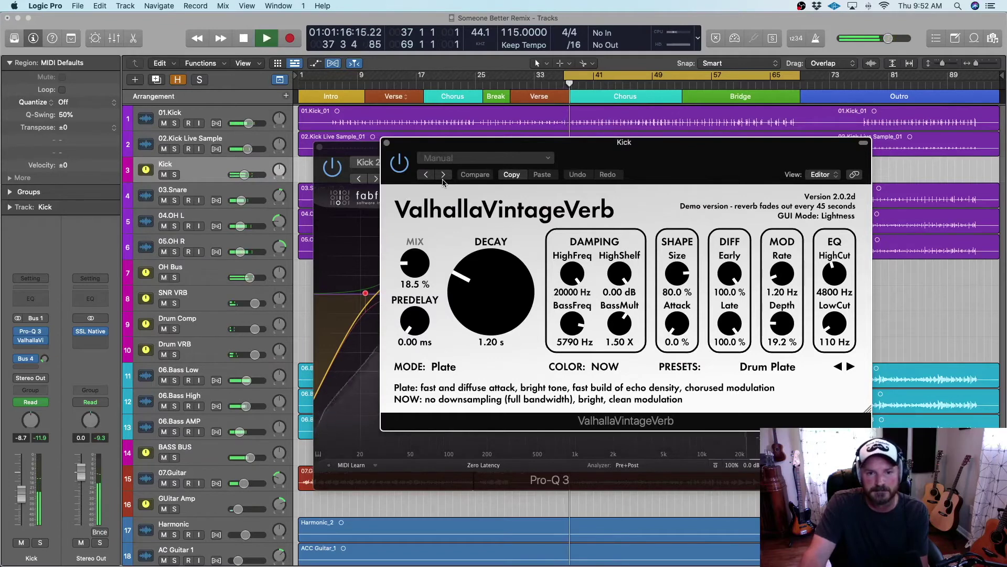
{"action": "left_click", "coordinate": [175, 175]}
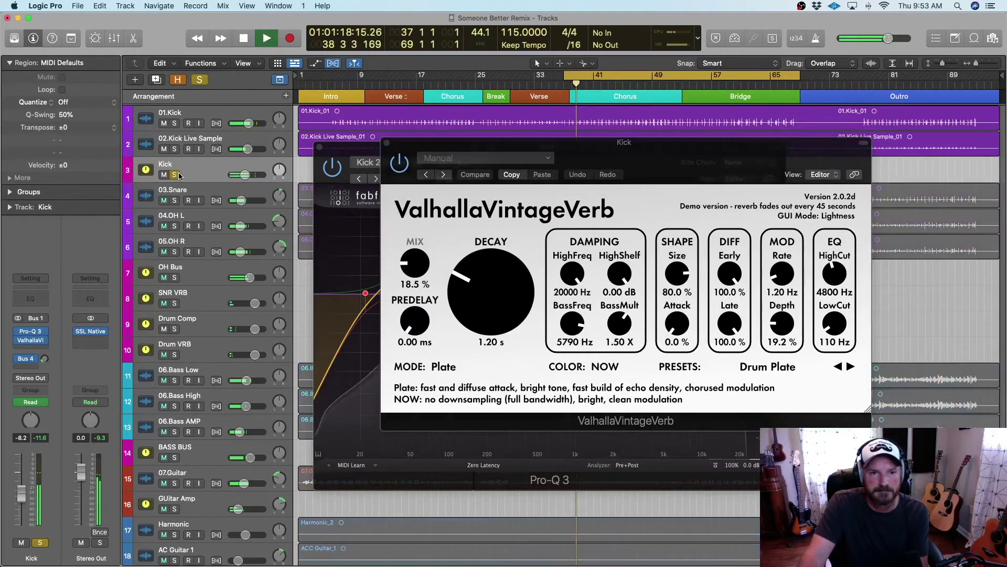
{"action": "left_click", "coordinate": [406, 171]}
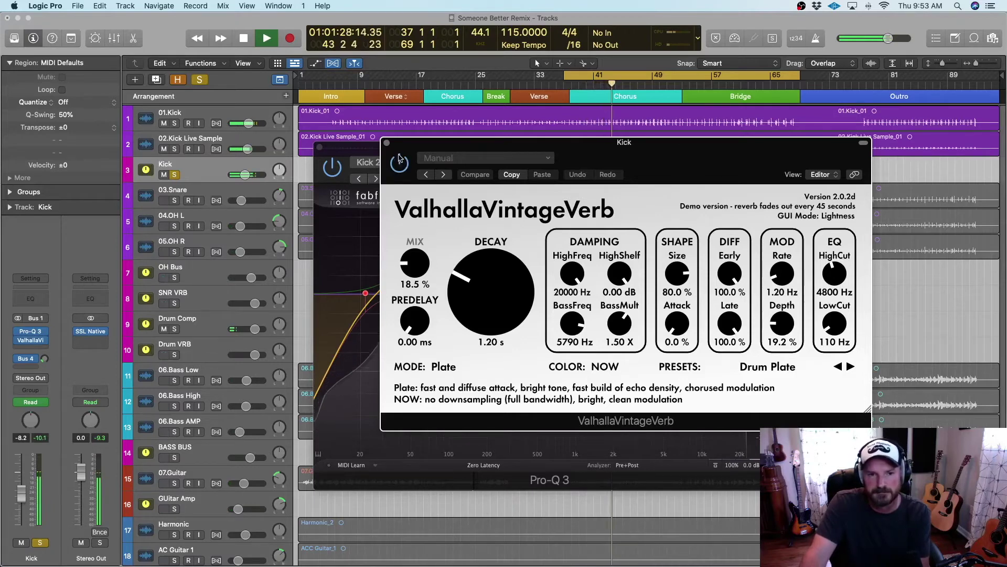
Close the Kick bus's ValhallaVintageVerb and Pro-Q 3 windows and stop playback
{"action": "left_click", "coordinate": [387, 143]}
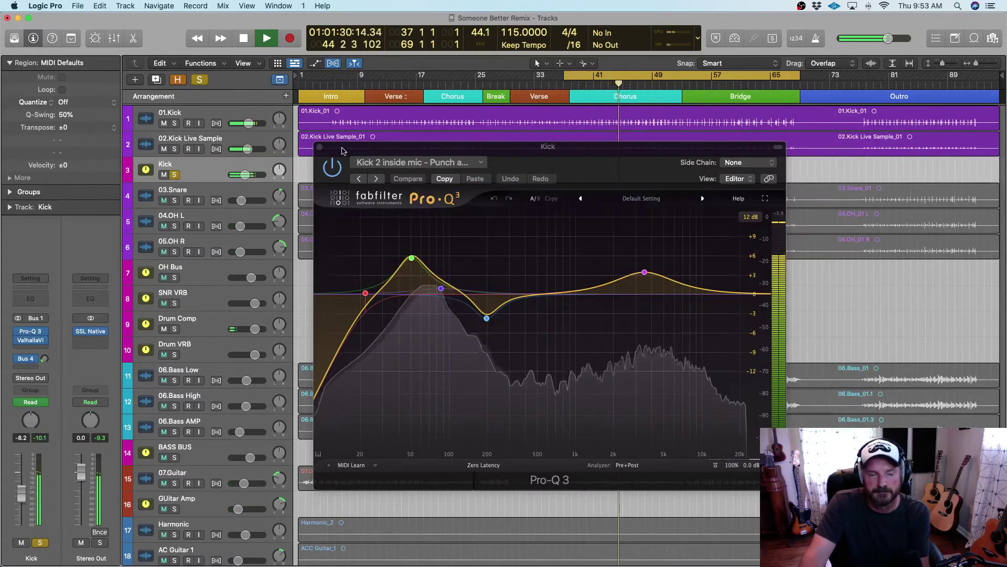
{"action": "key", "text": "space"}
{"action": "left_click", "coordinate": [319, 147]}
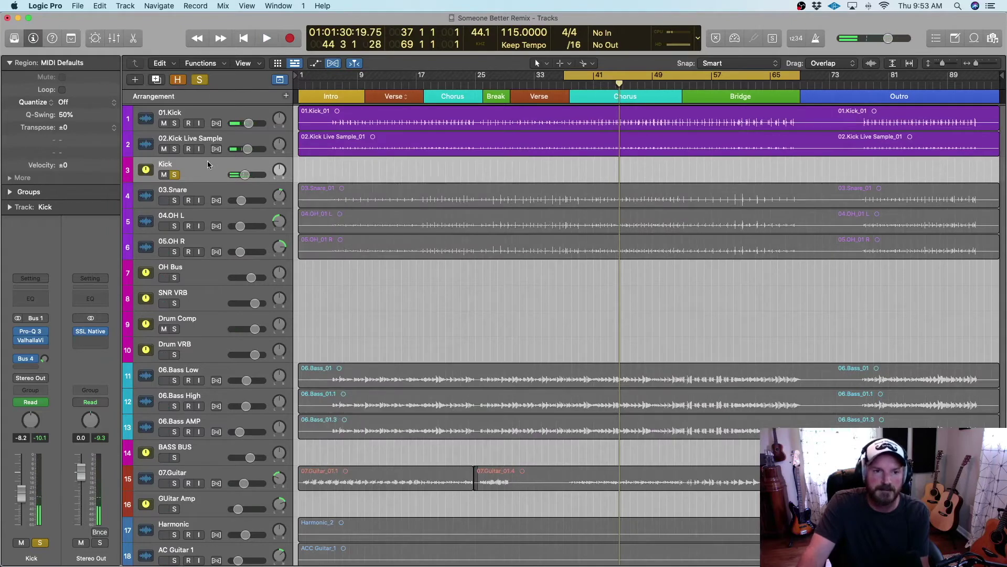
Clear the Kick bus solo, solo only the 03.Snare track, and start playback
{"action": "left_click", "coordinate": [213, 193]}
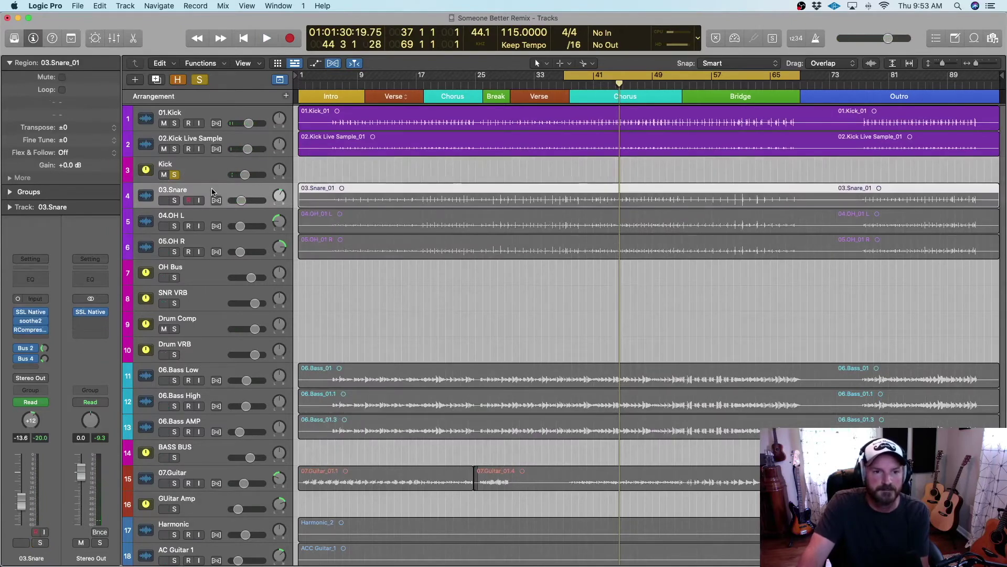
{"action": "left_click", "coordinate": [175, 175]}
{"action": "left_click", "coordinate": [175, 200]}
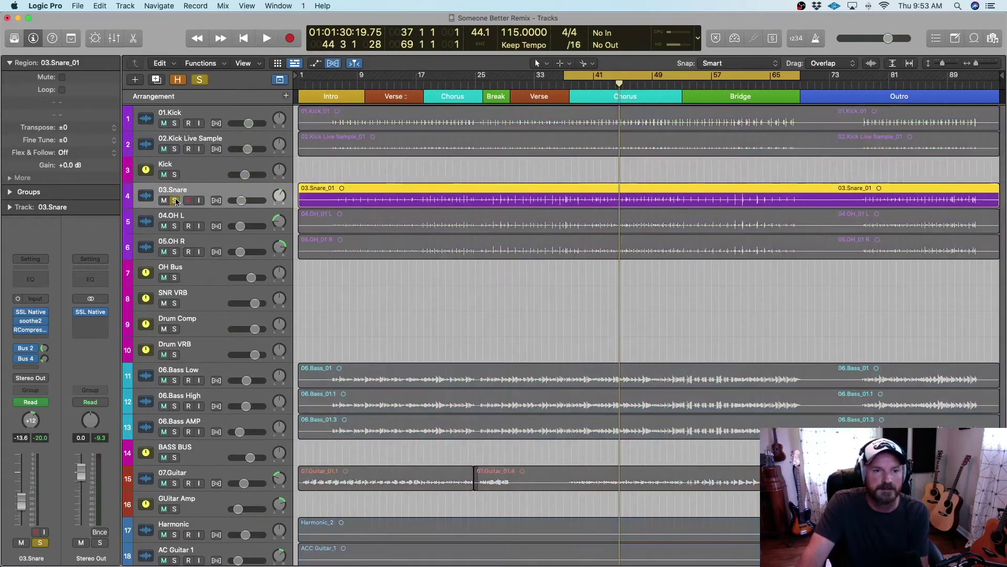
{"action": "left_click", "coordinate": [267, 37]}
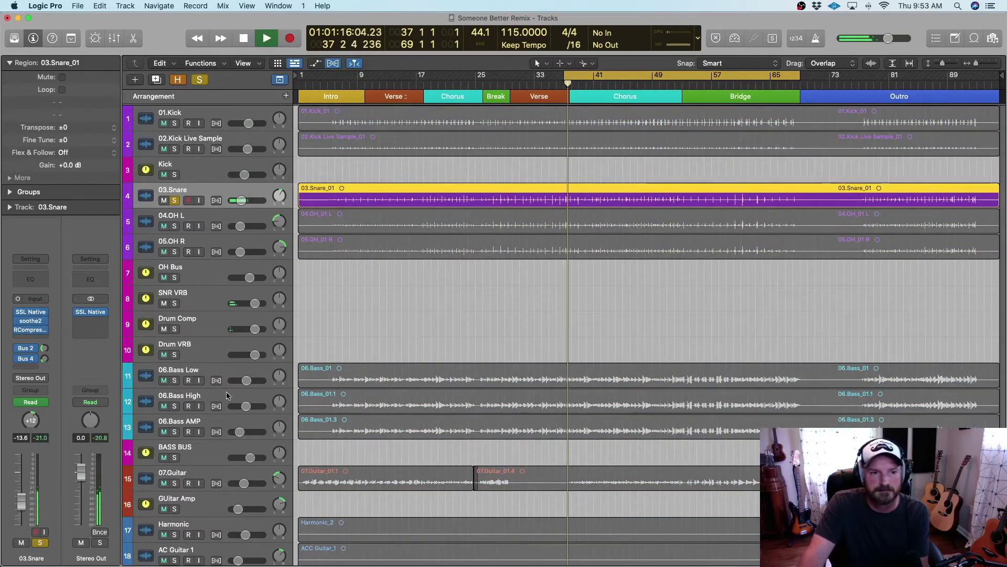
Open the SSL Native channel strip on 03.Snare, examine its high-pass filter and equaliser settings with playback stopped, and briefly play the soloed snare
{"action": "left_click", "coordinate": [42, 312]}
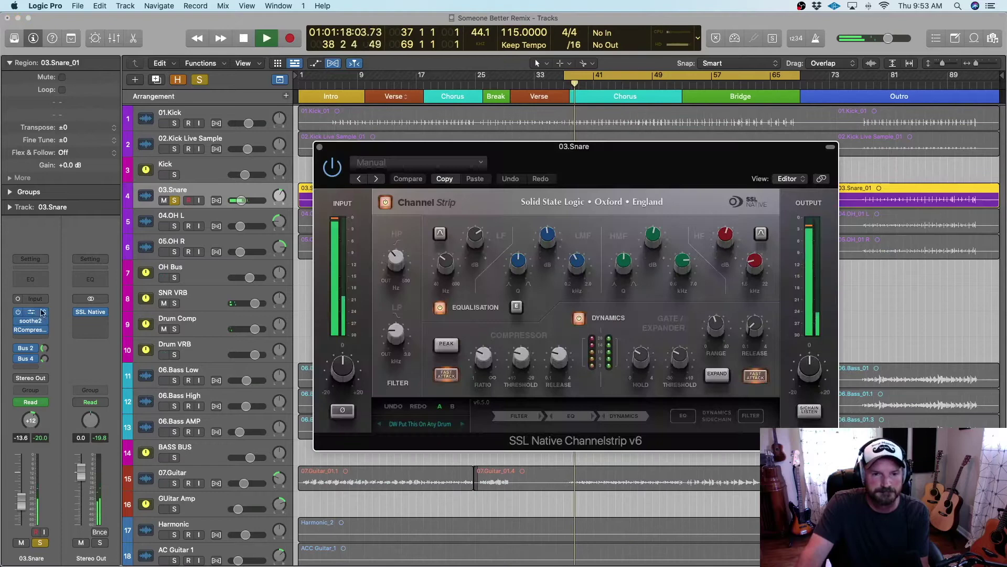
{"action": "mouse_move", "coordinate": [652, 229]}
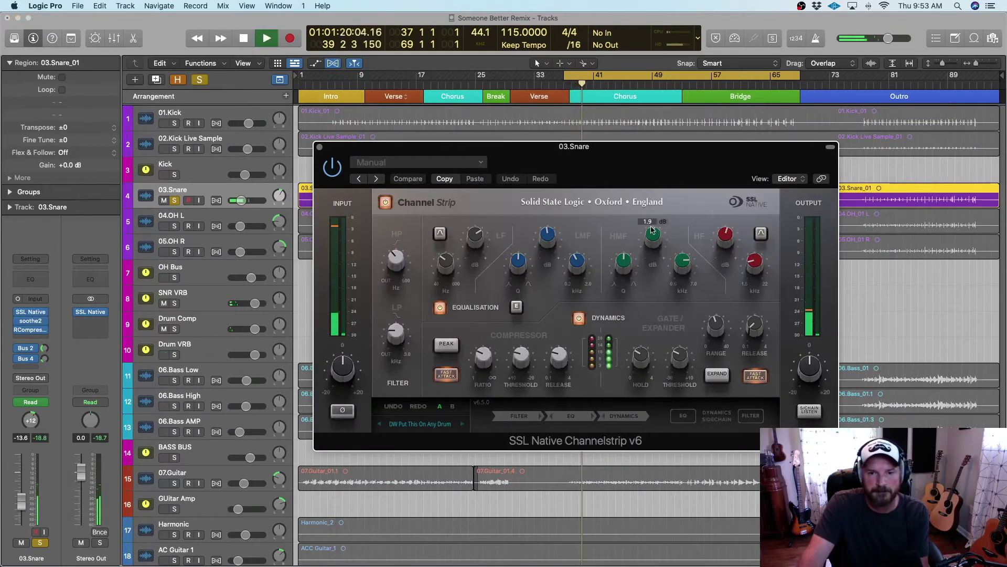
{"action": "key", "text": "space"}
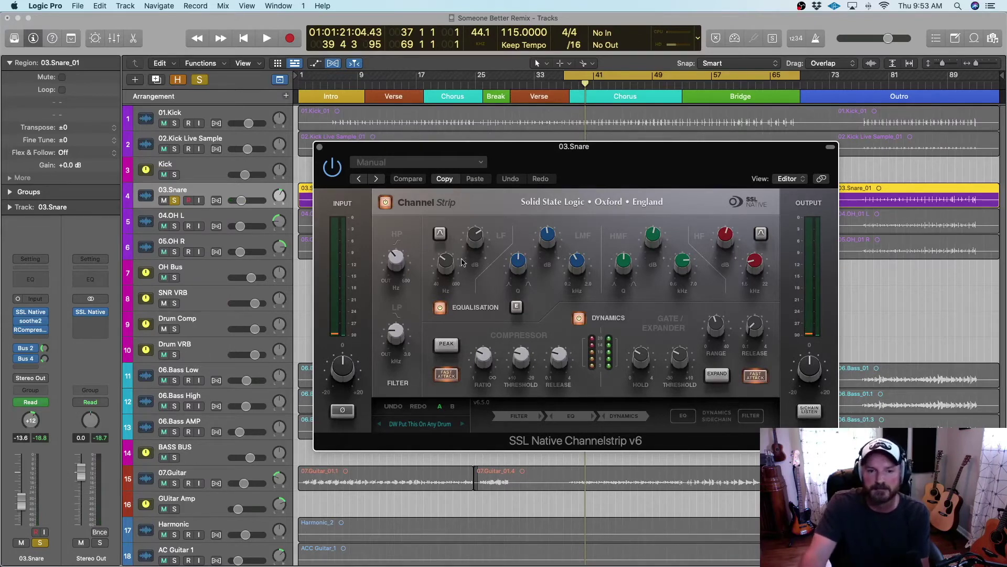
{"action": "mouse_move", "coordinate": [757, 261]}
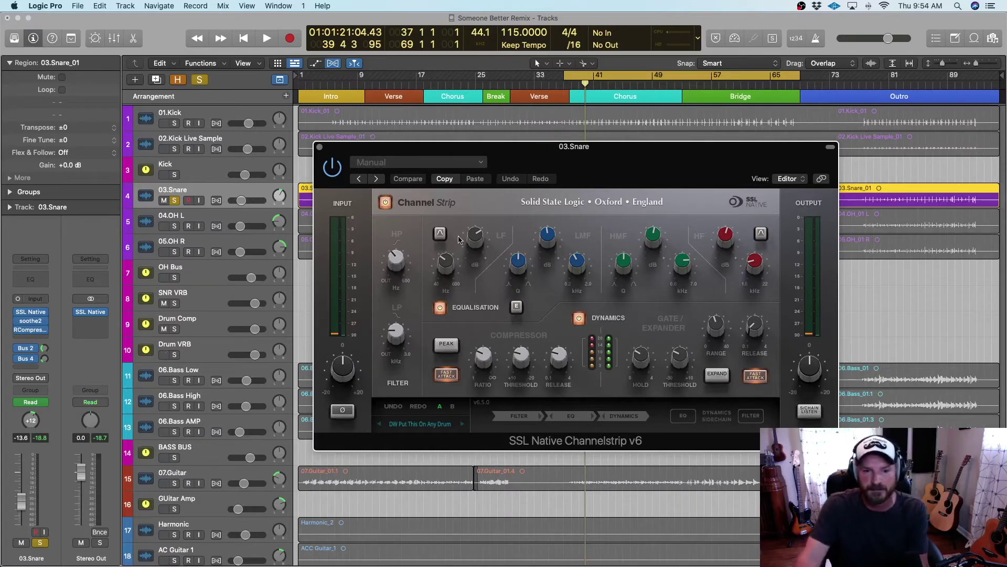
{"action": "mouse_move", "coordinate": [396, 259]}
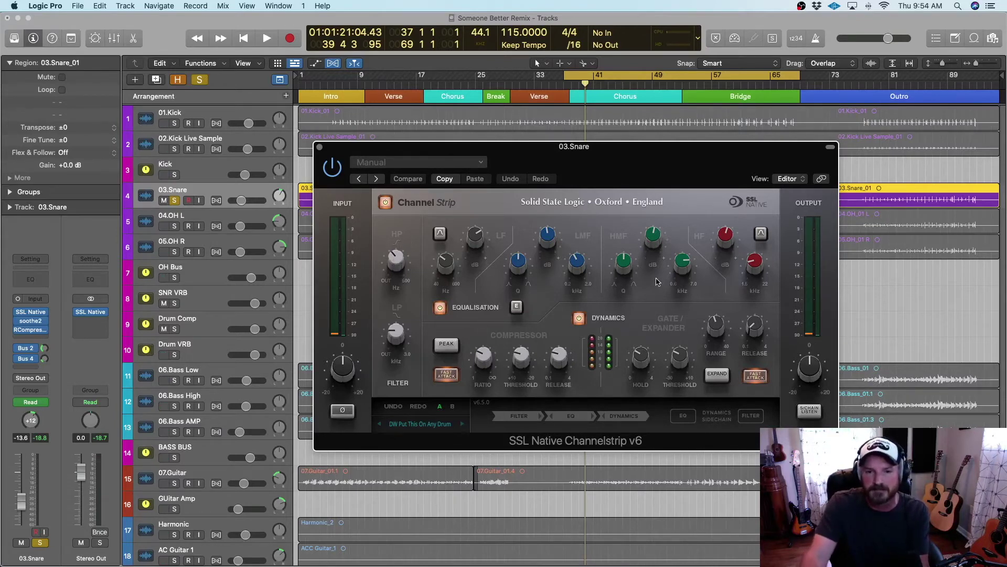
{"action": "mouse_move", "coordinate": [581, 262]}
{"action": "mouse_move", "coordinate": [559, 246]}
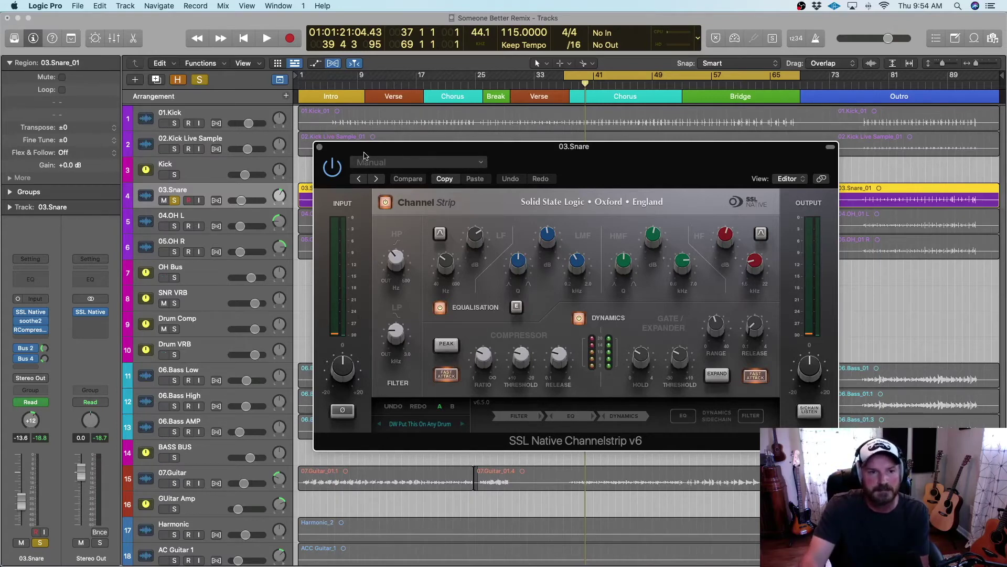
{"action": "key", "text": "space"}
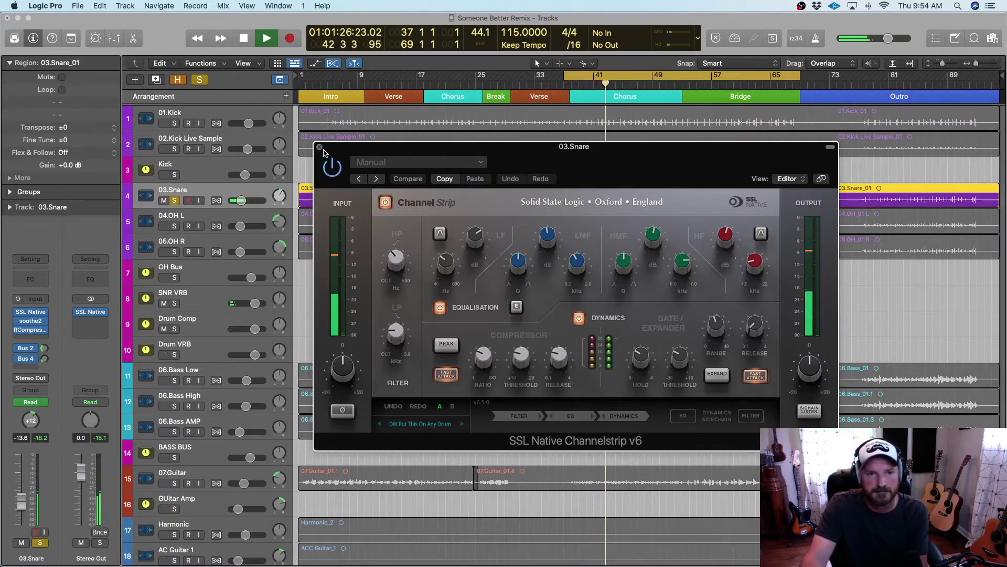
{"action": "key", "text": "space"}
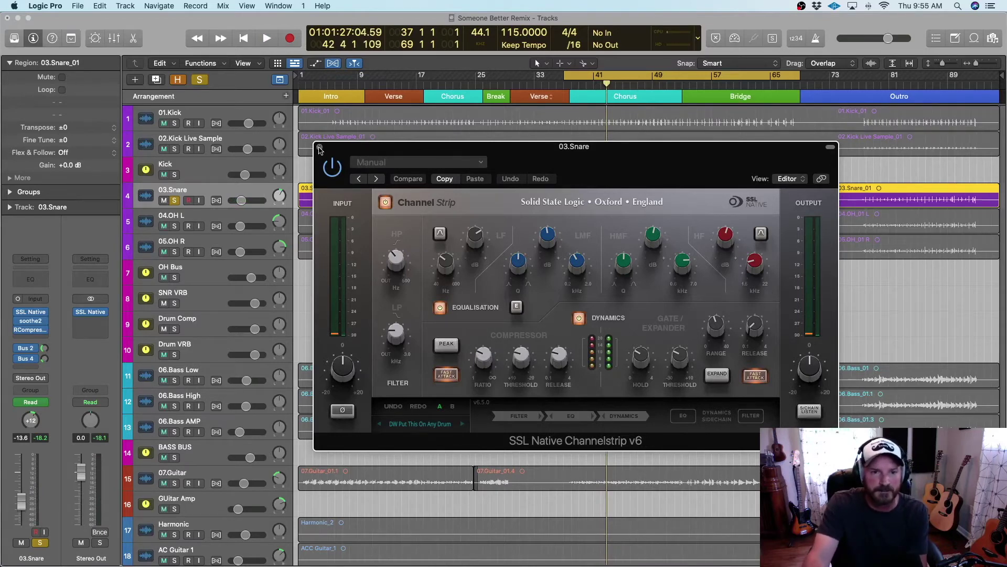
Close the snare's channel strip, open soothe2 on 03.Snare, and examine its resonance reduction while playing the soloed snare
{"action": "left_click", "coordinate": [319, 148]}
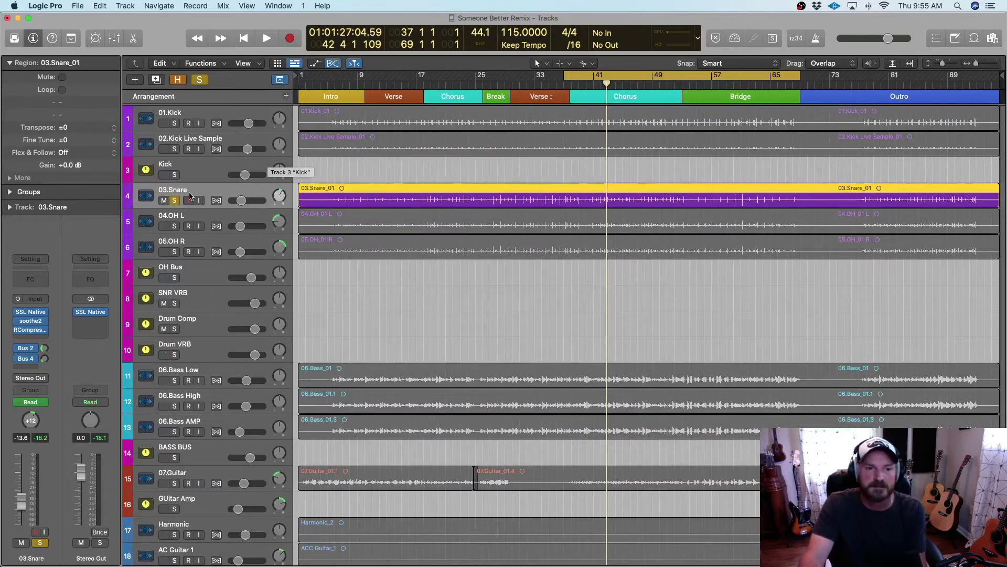
{"action": "left_click", "coordinate": [32, 321]}
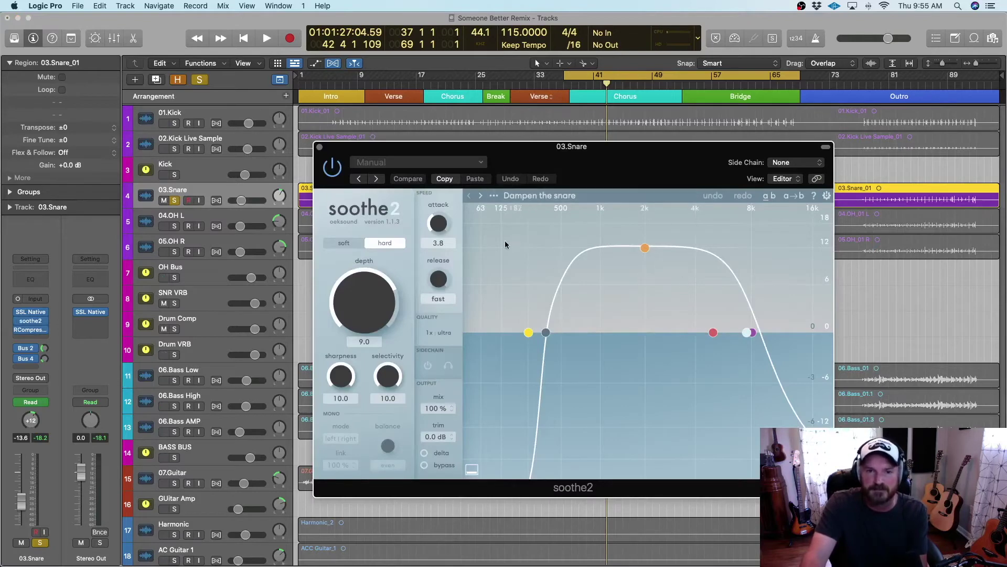
{"action": "key", "text": "space"}
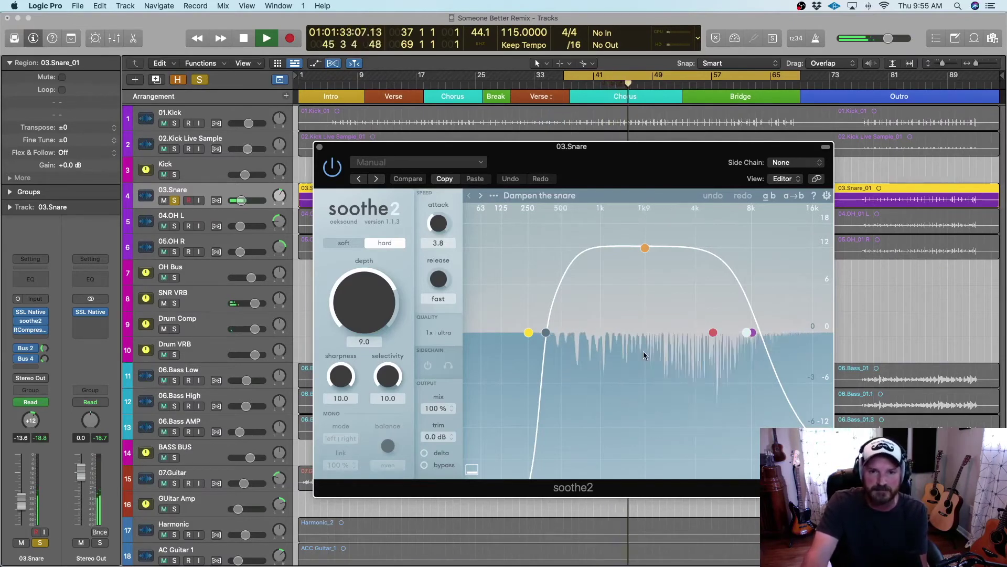
Open RCompressor on 03.Snare, examine its compression during playback, and move its window over the soothe2 graph
{"action": "mouse_move", "coordinate": [38, 334]}
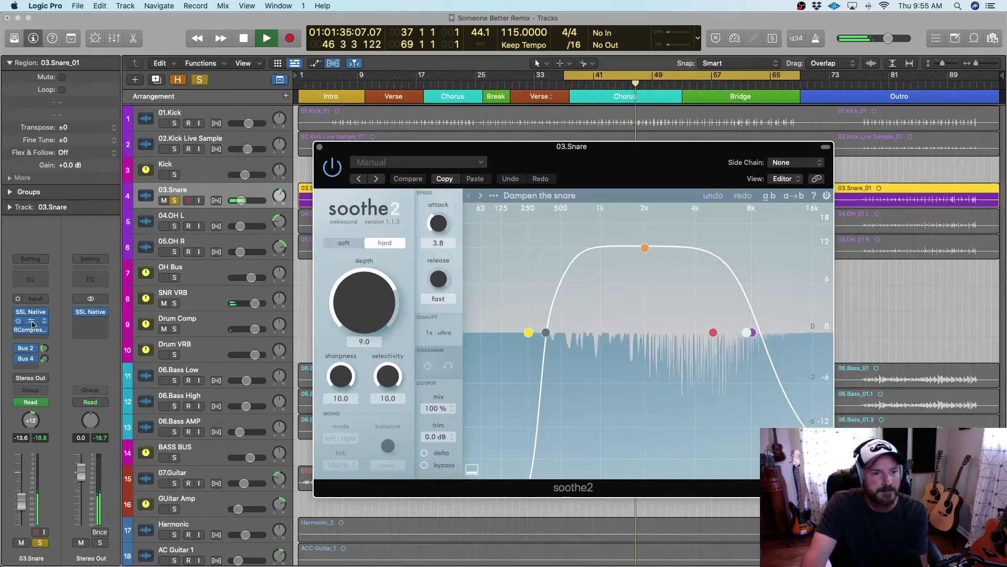
{"action": "left_click", "coordinate": [39, 330]}
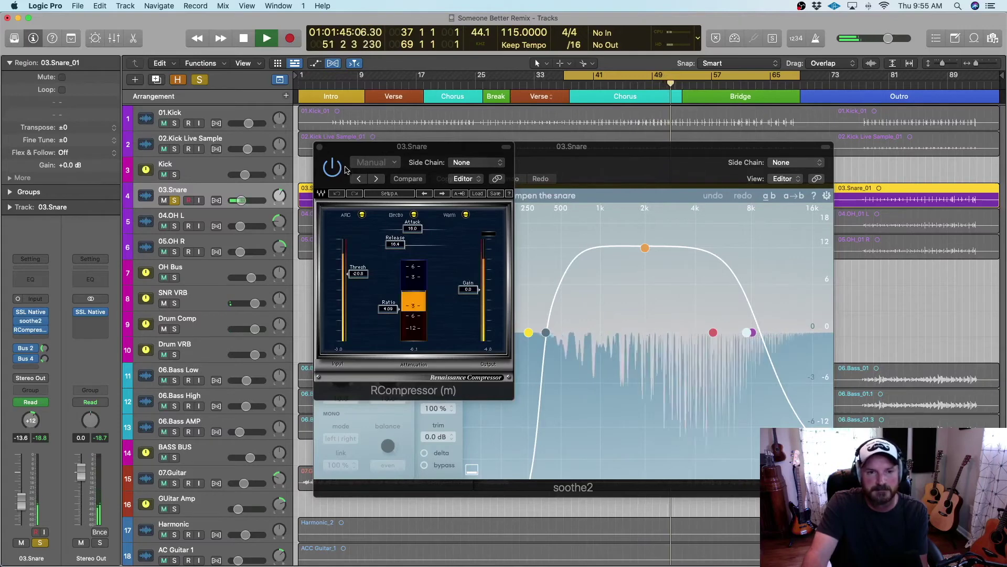
{"action": "left_click_drag", "start_coordinate": [328, 172], "coordinate": [530, 195]}
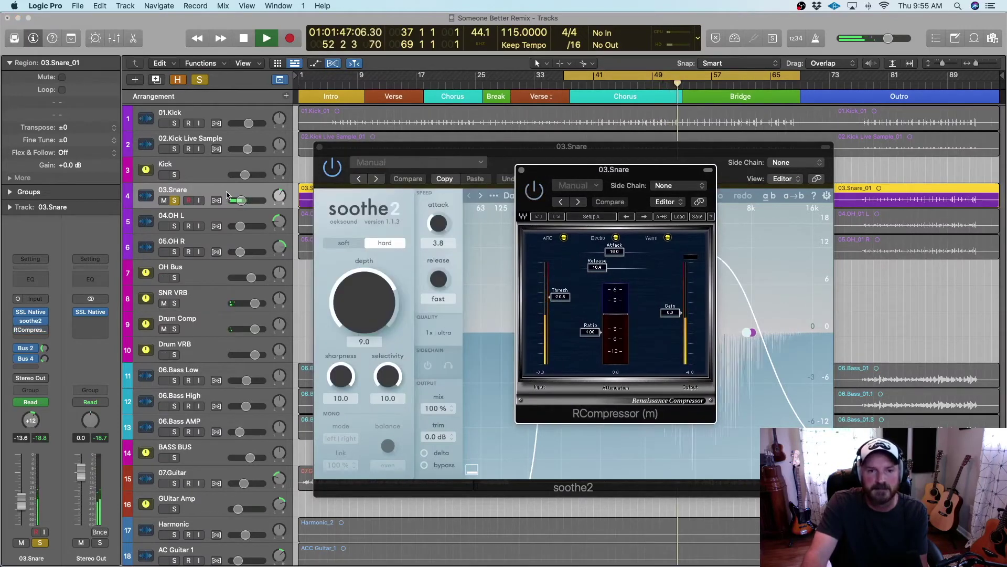
Compare the soloed snare with soothe2 bypassed and active, stop playback, and close the soothe2 and RCompressor windows
{"action": "left_click", "coordinate": [521, 170]}
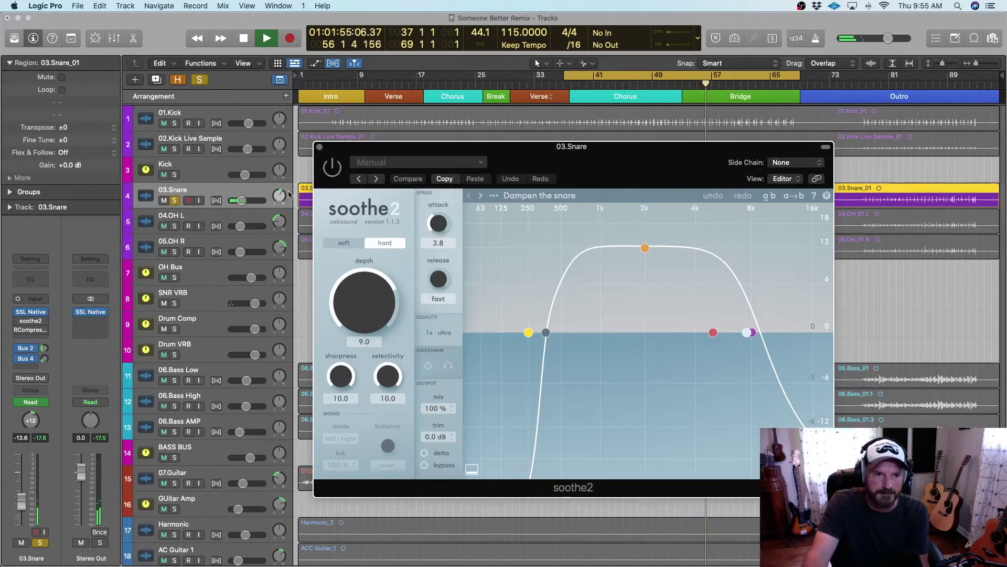
{"action": "left_click", "coordinate": [19, 330]}
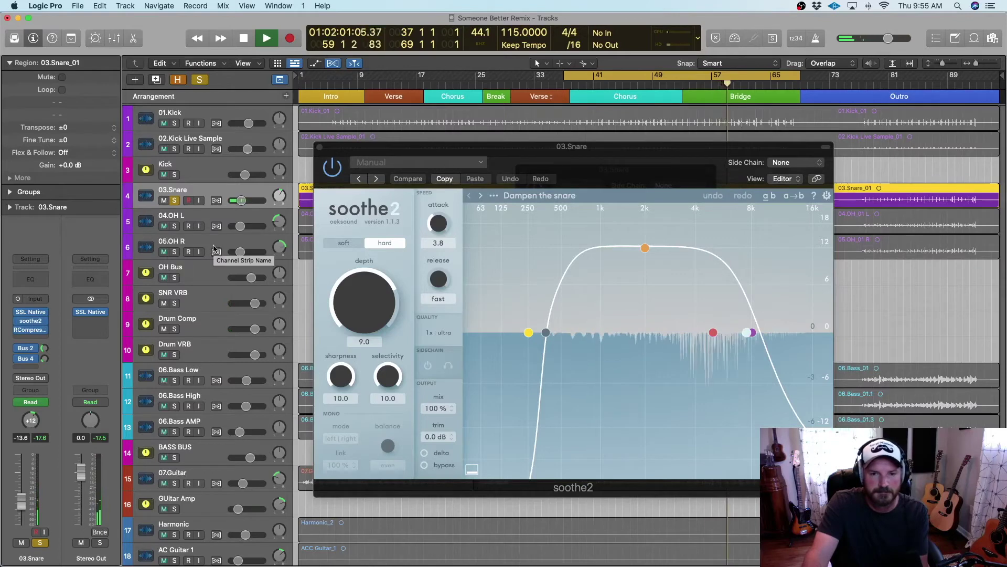
{"action": "left_click", "coordinate": [320, 148]}
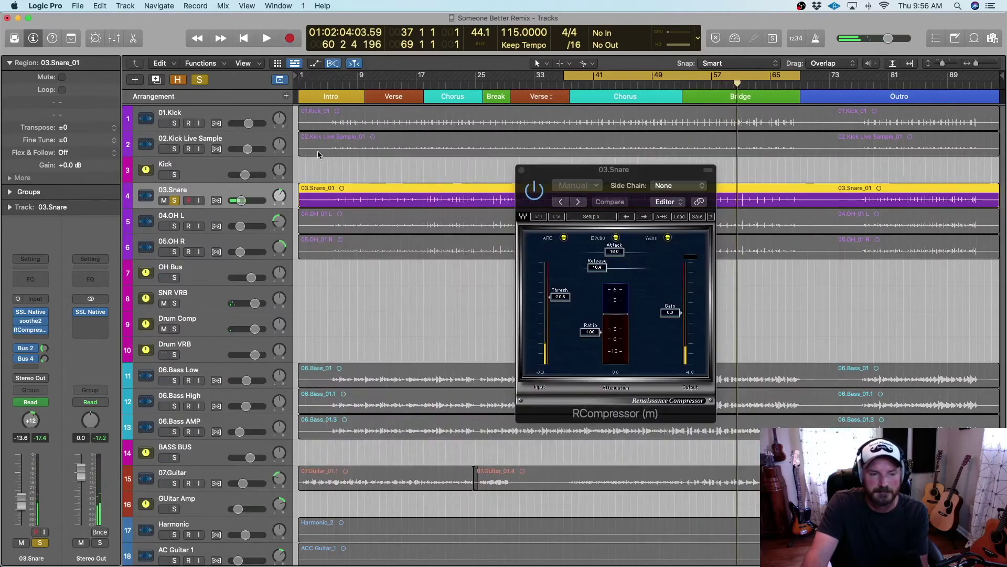
{"action": "left_click", "coordinate": [521, 170]}
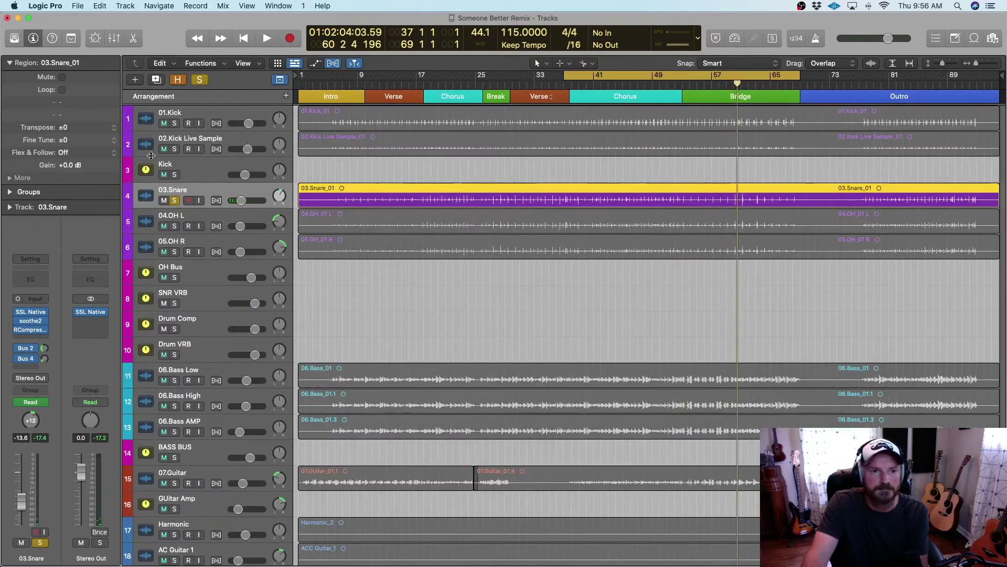
Select the 03.Snare track and show the mixer below the arrangement
{"action": "left_click", "coordinate": [212, 166]}
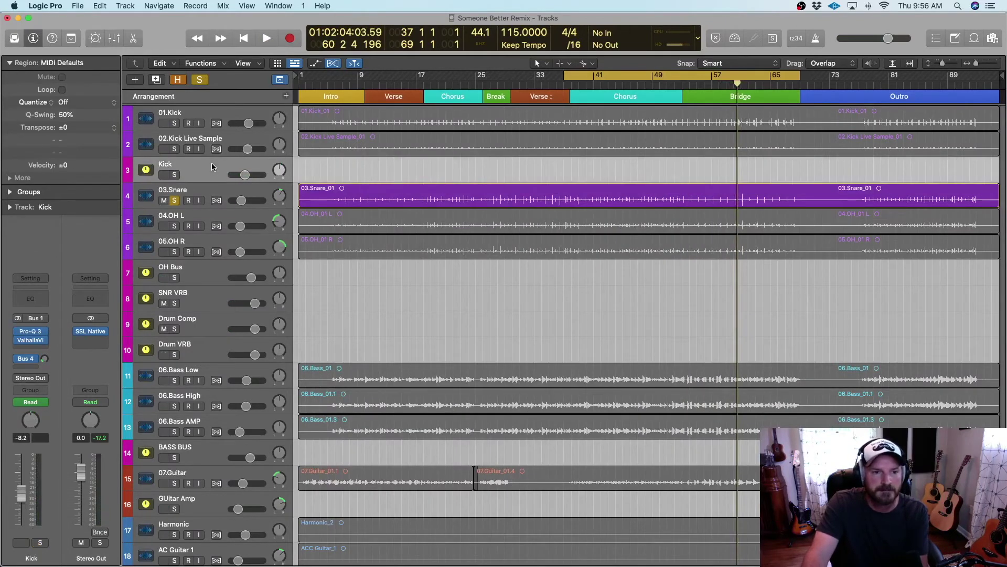
{"action": "left_click", "coordinate": [205, 191]}
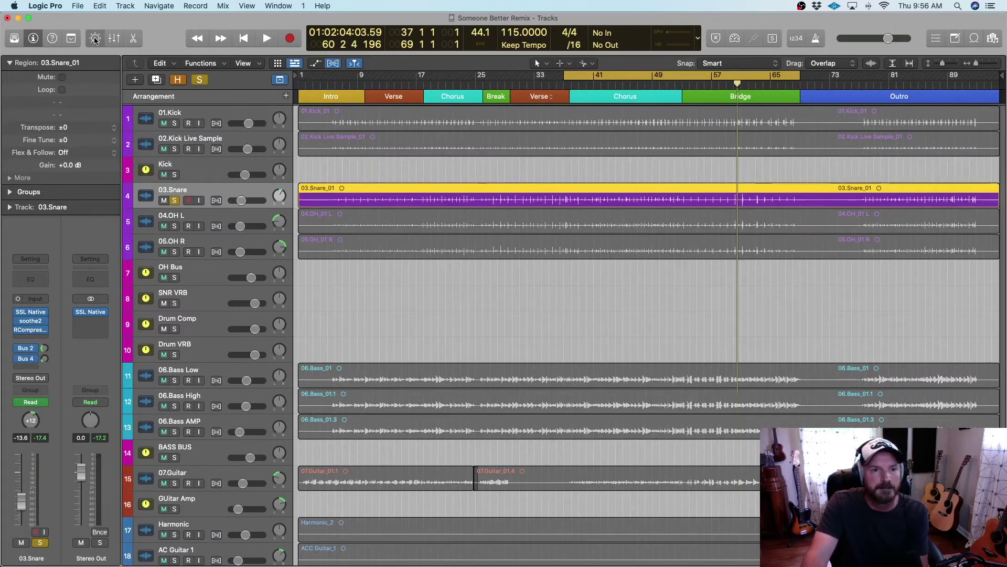
{"action": "key", "text": "b"}
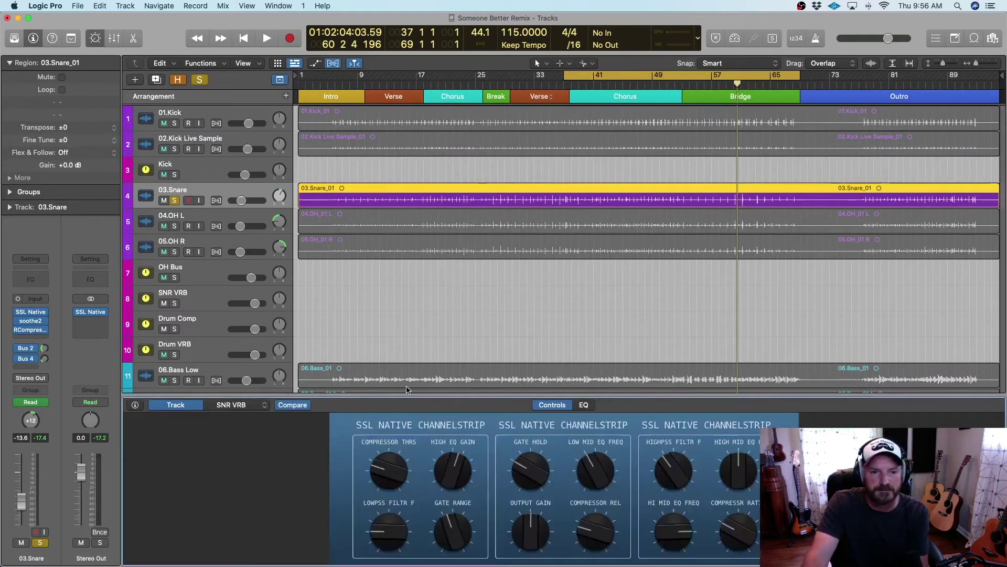
{"action": "left_click", "coordinate": [98, 40]}
{"action": "left_click", "coordinate": [114, 39]}
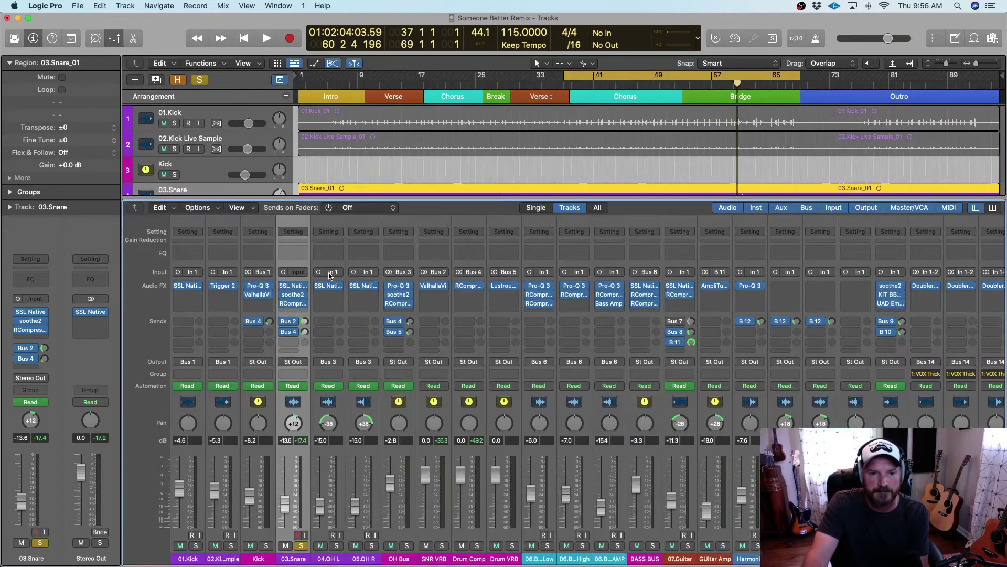
Open ValhallaVintageVerb on SNR VRB, compare the Snare Ambience reverb on and off during playback, and close the plug-in and mixer
{"action": "left_click", "coordinate": [435, 291]}
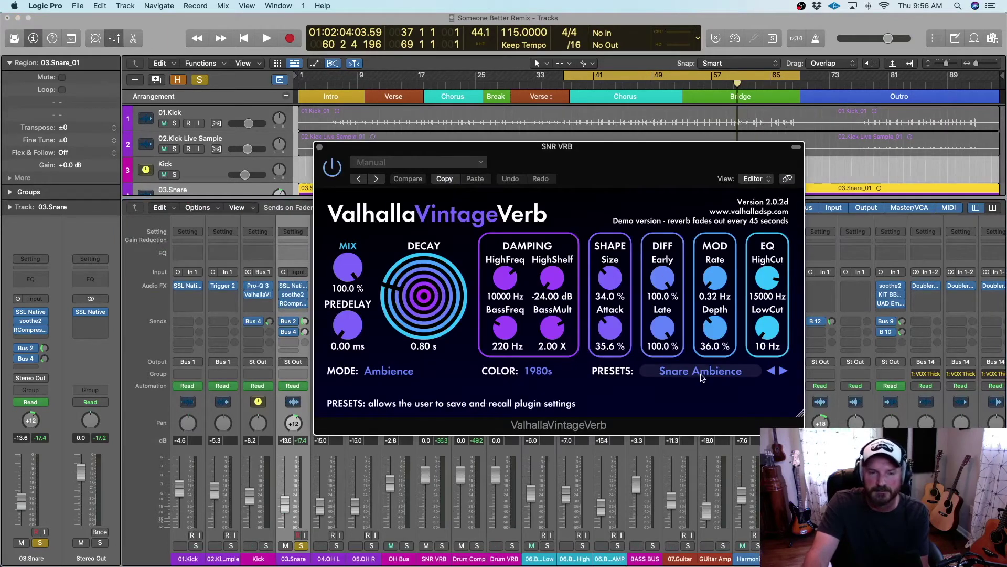
{"action": "left_click", "coordinate": [267, 39]}
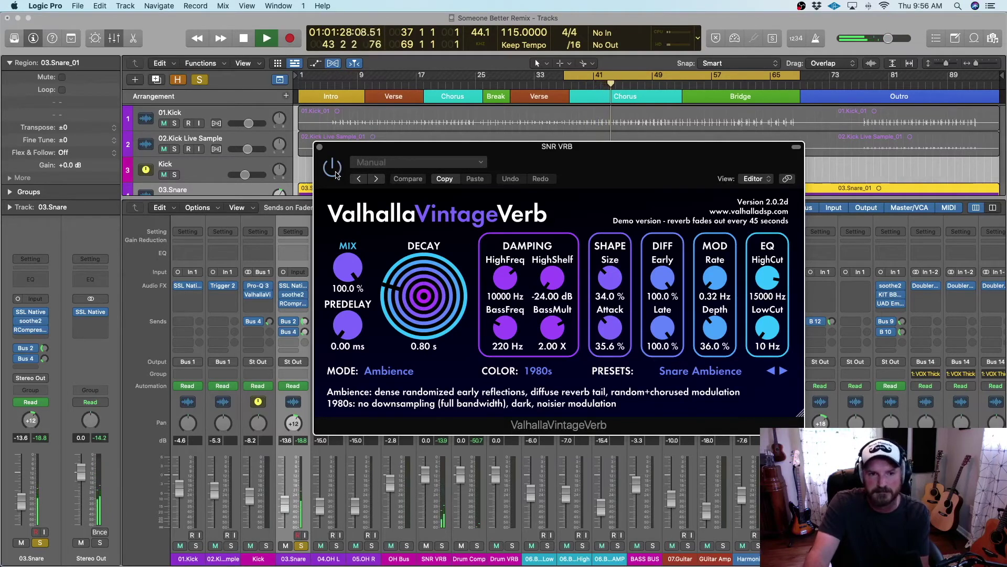
{"action": "left_click", "coordinate": [318, 148]}
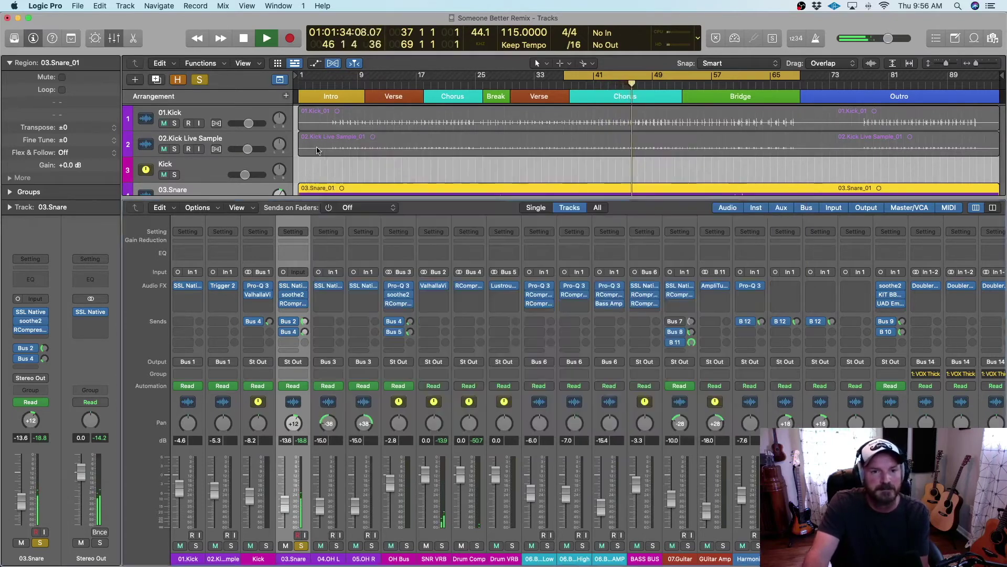
{"action": "left_click", "coordinate": [112, 40]}
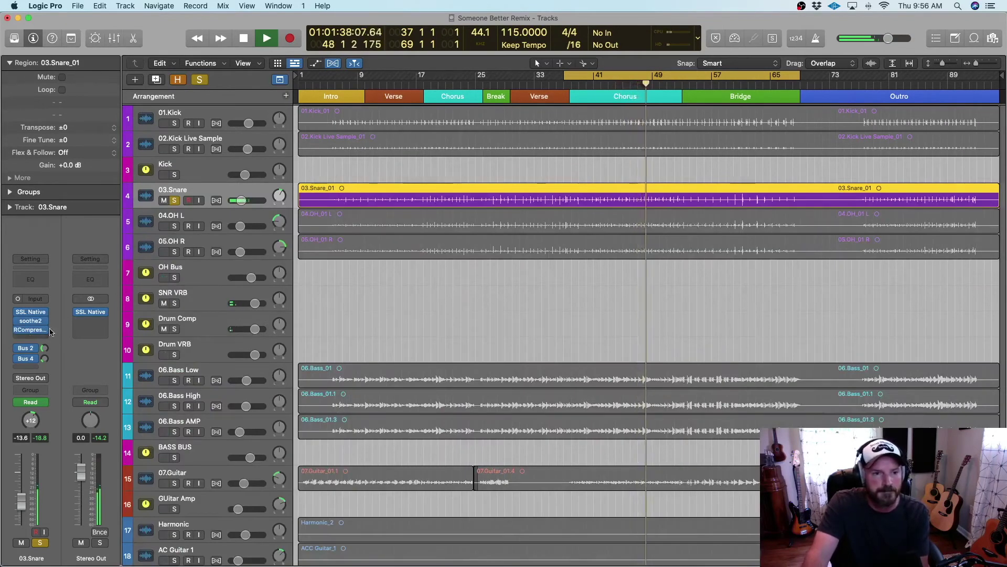
Add the Kick bus to the solo to hear kick and snare together, and clear all solos with playback stopped
{"action": "left_click", "coordinate": [174, 174]}
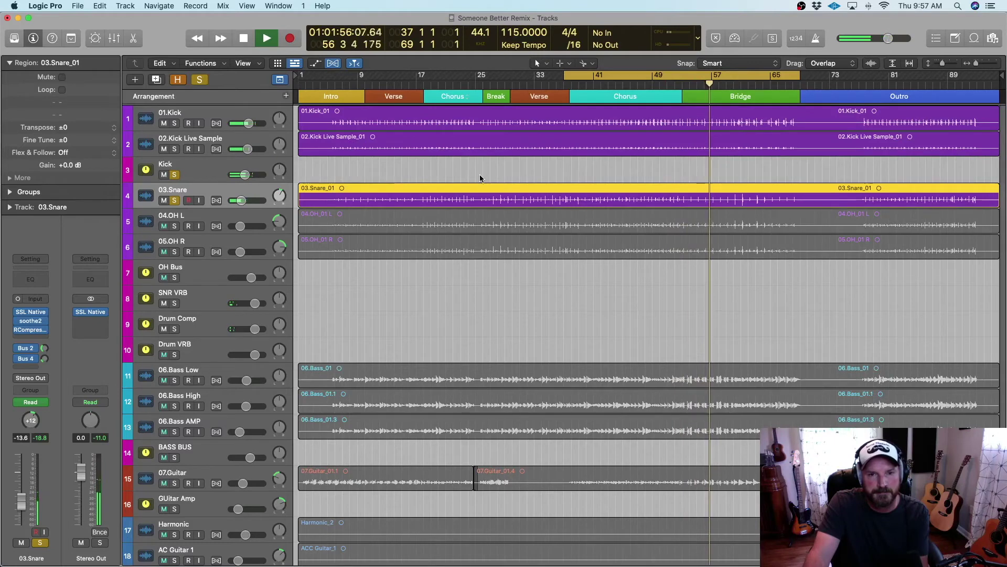
{"action": "left_click", "coordinate": [205, 80]}
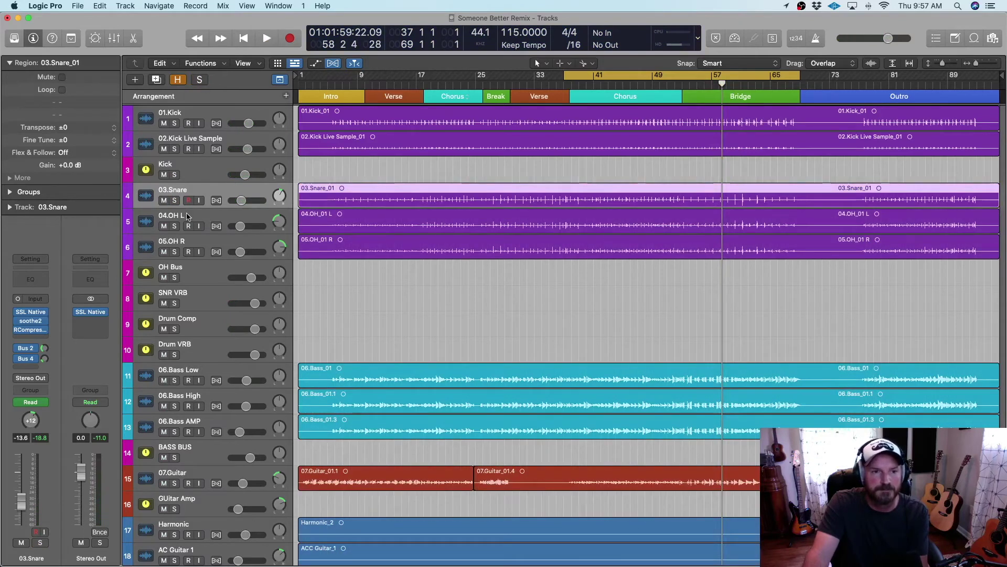
Solo the 04.OH L and 05.OH R overhead tracks and start playback
{"action": "left_click", "coordinate": [175, 226]}
{"action": "left_click", "coordinate": [175, 252]}
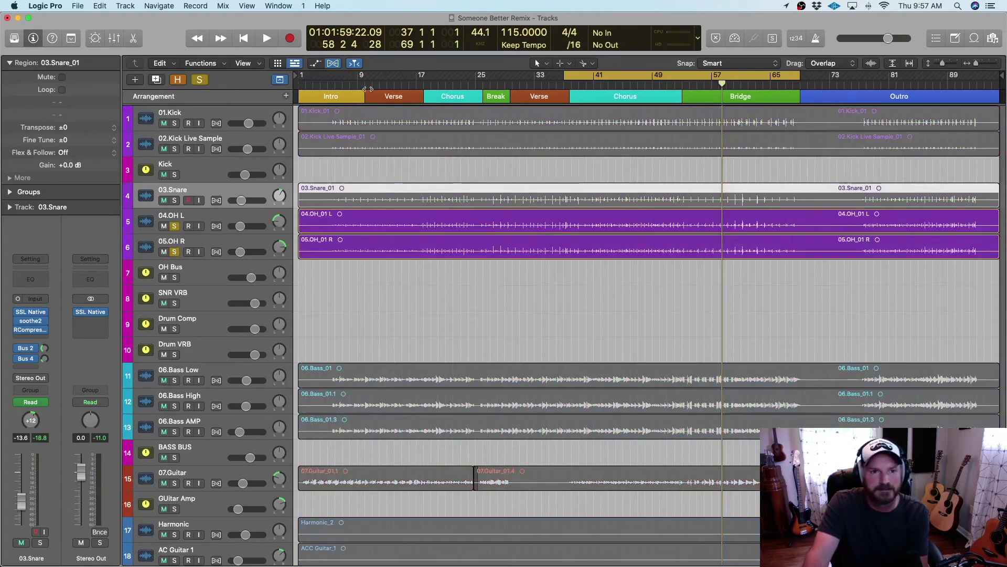
{"action": "key", "text": "space"}
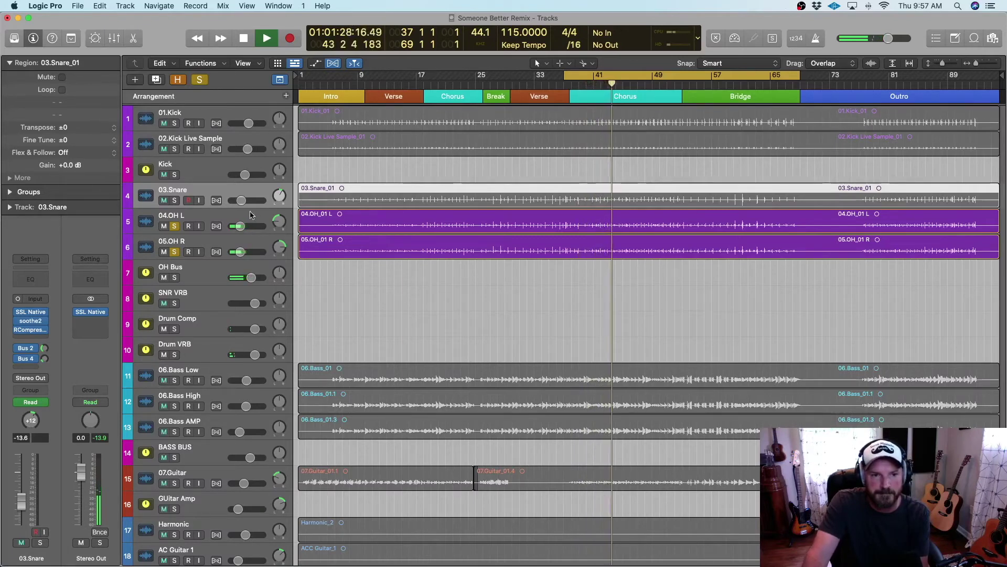
Try a wider pan of -64 on 04.OH L, return it to -38, and check the panning of 05.OH R
{"action": "left_click", "coordinate": [225, 219]}
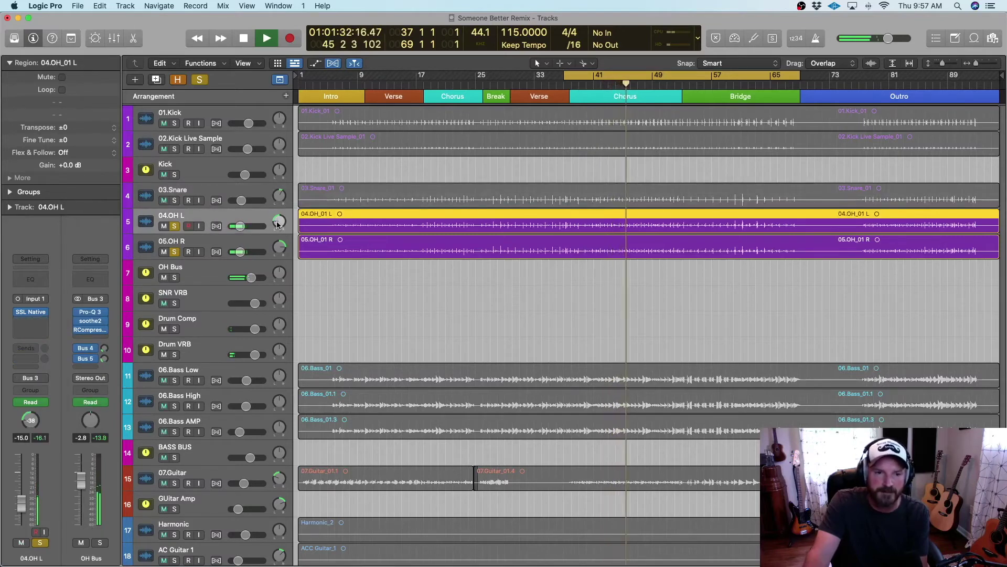
{"action": "left_click_drag", "start_coordinate": [279, 221], "coordinate": [280, 224]}
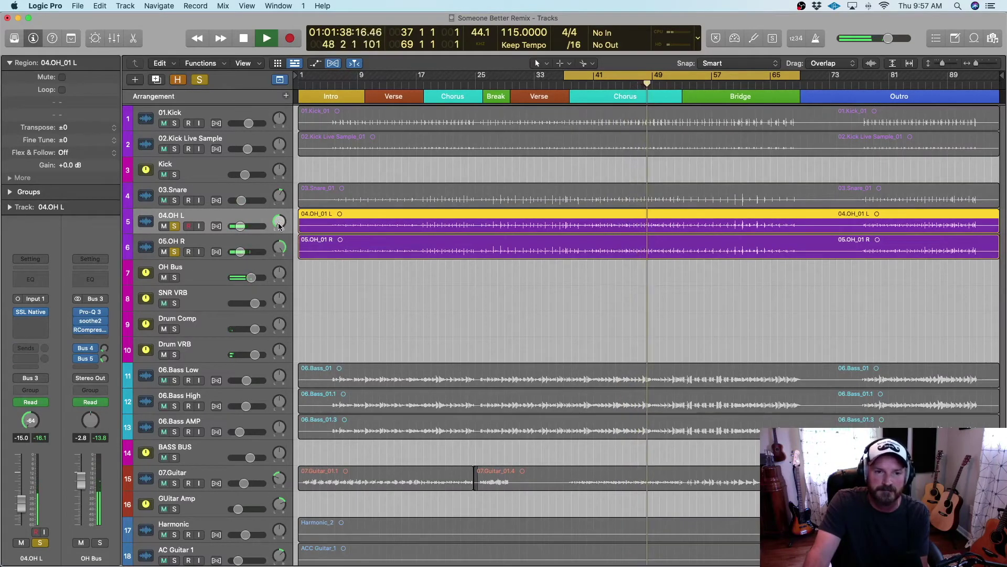
{"action": "left_click_drag", "start_coordinate": [280, 226], "coordinate": [278, 212]}
{"action": "left_click_drag", "start_coordinate": [280, 247], "coordinate": [279, 241]}
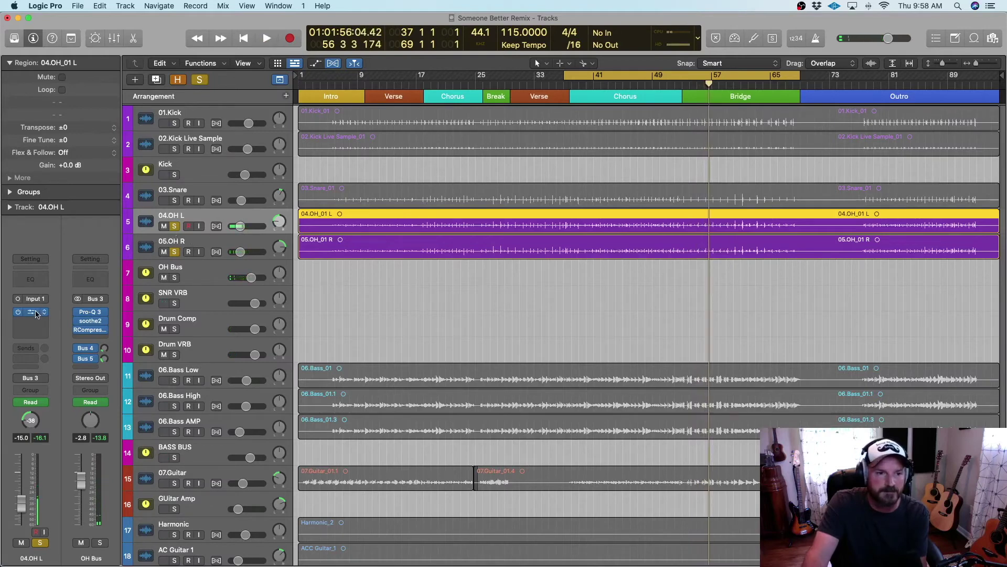
Open the SSL Native channel strip on 04.OH L and examine its low-mid, high-mid and high-frequency equaliser settings
{"action": "left_click", "coordinate": [36, 313]}
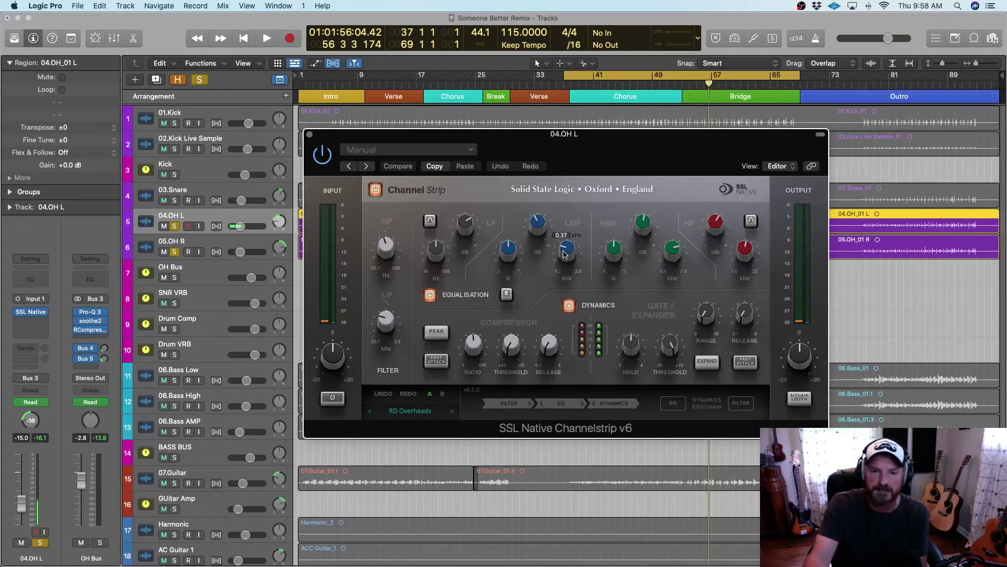
{"action": "mouse_move", "coordinate": [678, 253]}
{"action": "mouse_move", "coordinate": [654, 225]}
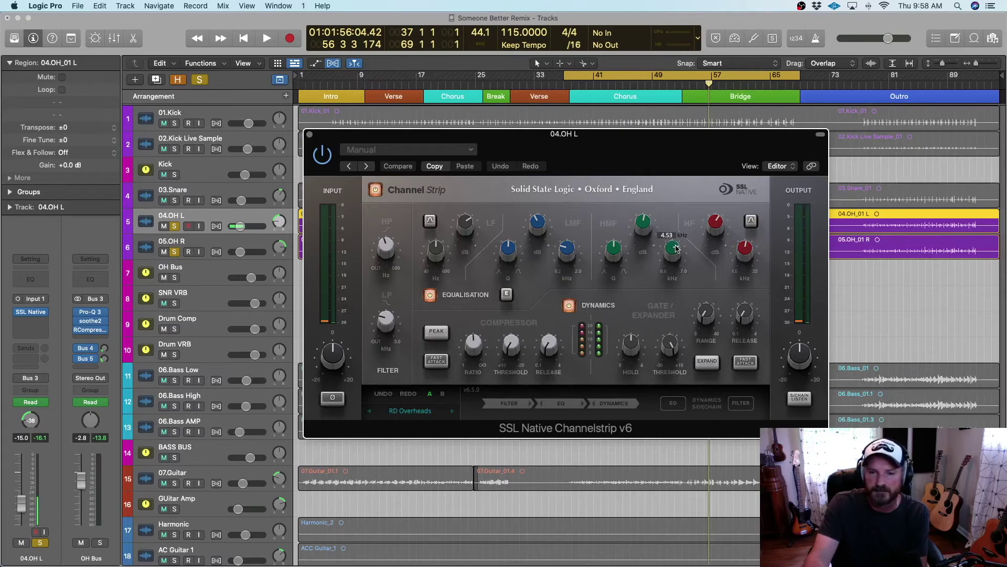
{"action": "mouse_move", "coordinate": [748, 254]}
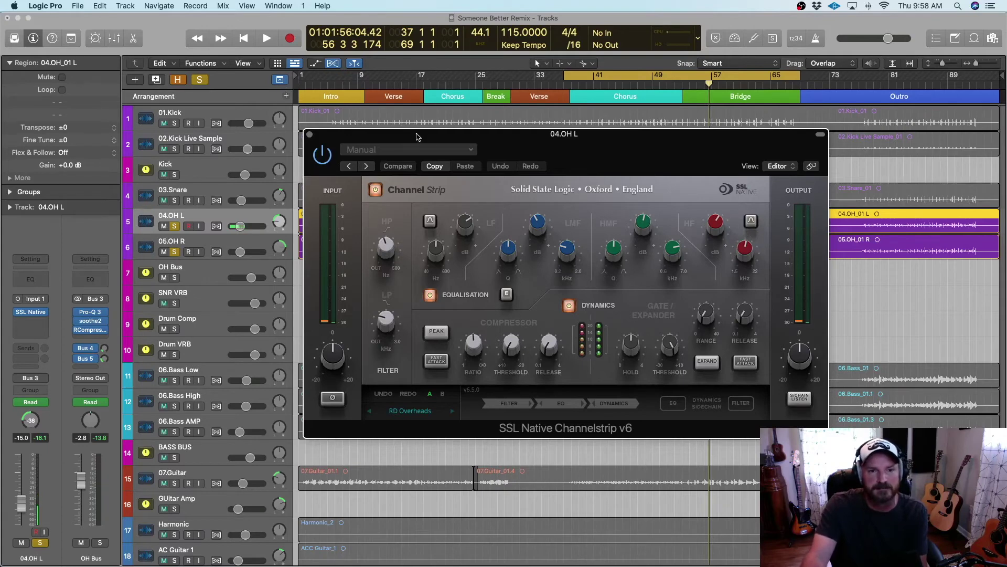
Move the 04.OH L channel strip window off the track list, compare it bypassed and active during playback, and close it
{"action": "left_click_drag", "start_coordinate": [516, 143], "coordinate": [577, 154]}
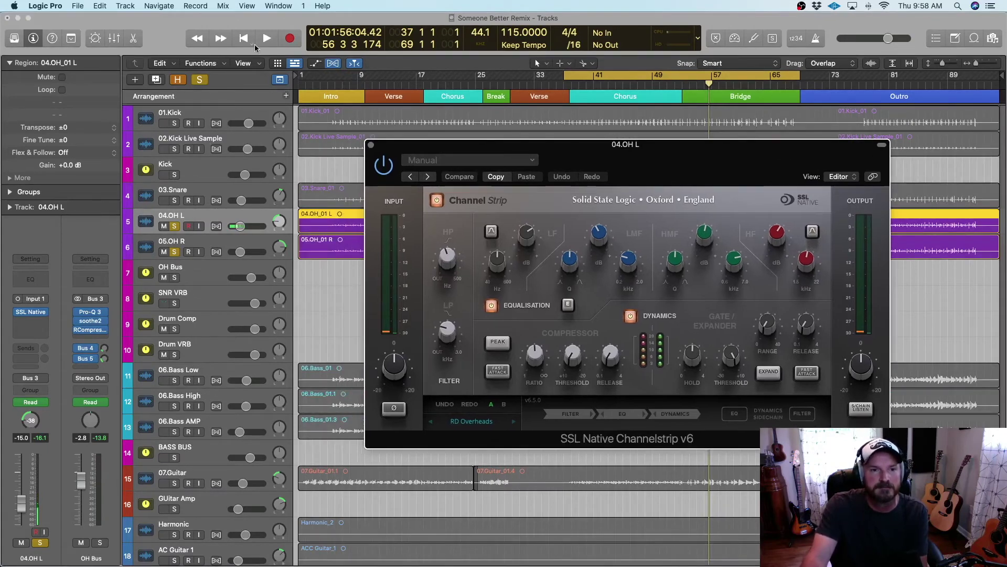
{"action": "key", "text": "space"}
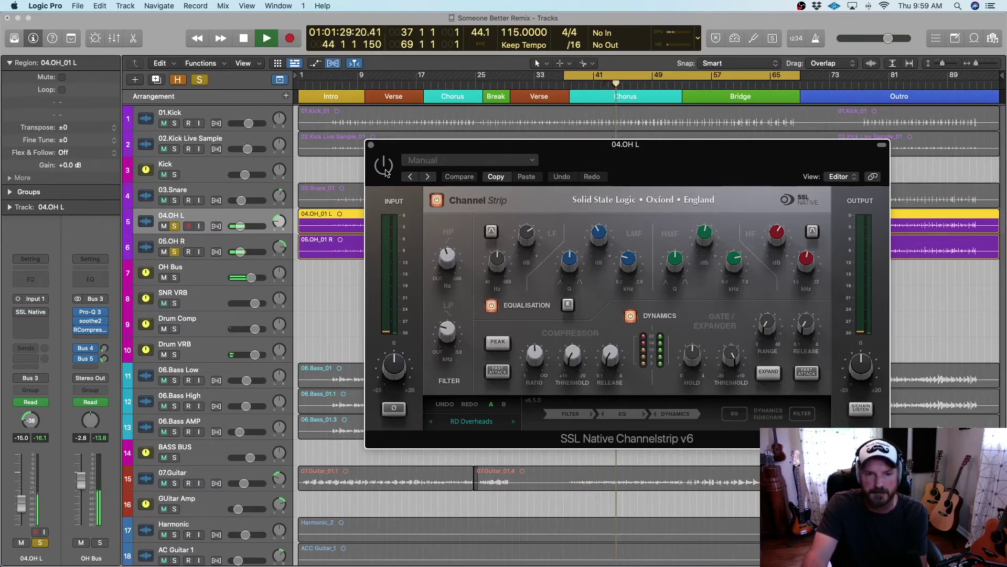
{"action": "left_click", "coordinate": [386, 174]}
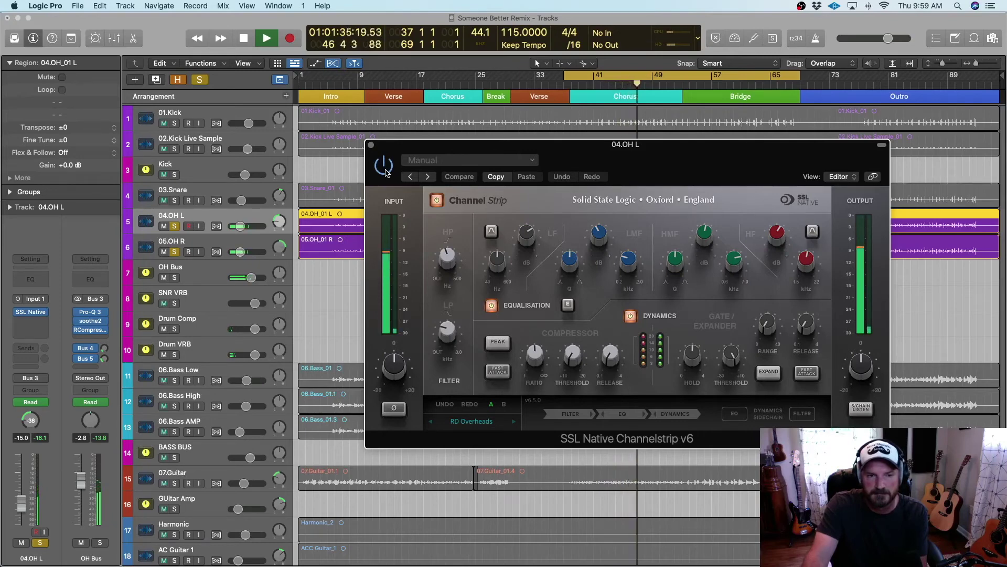
{"action": "left_click", "coordinate": [371, 145]}
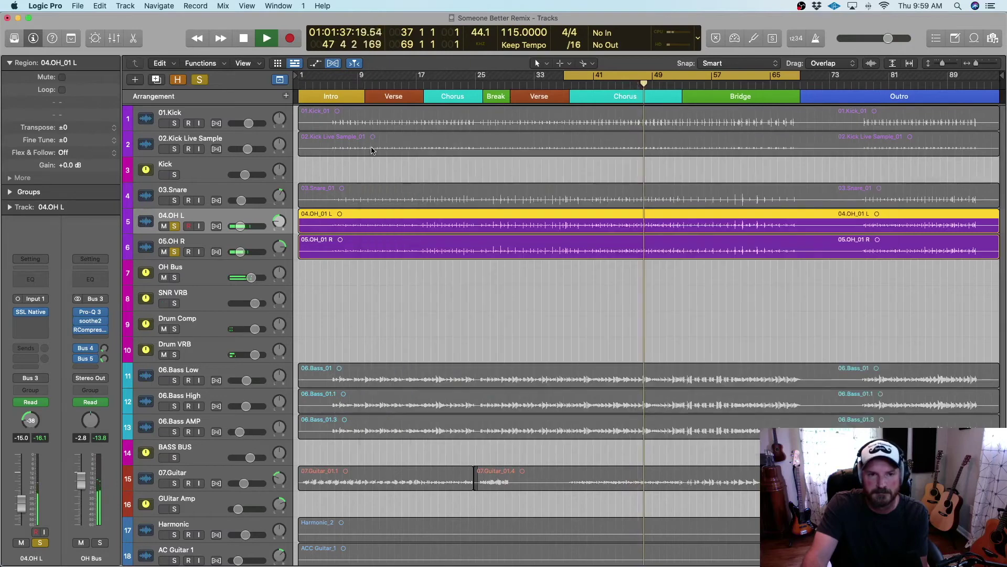
Select the OH Bus, open its Pro-Q 3 equaliser, and examine the high band while the overheads play
{"action": "left_click", "coordinate": [199, 274]}
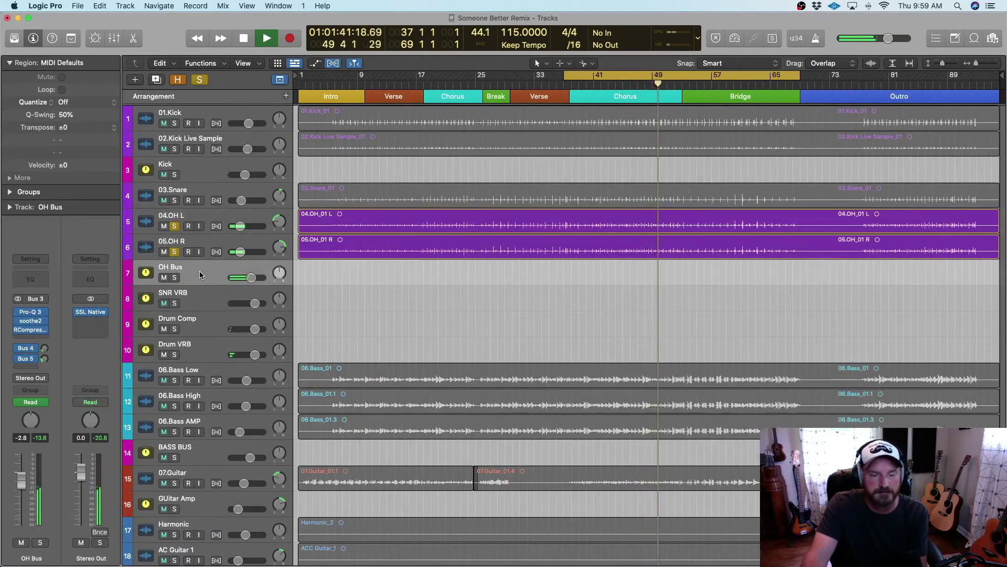
{"action": "left_click", "coordinate": [34, 314]}
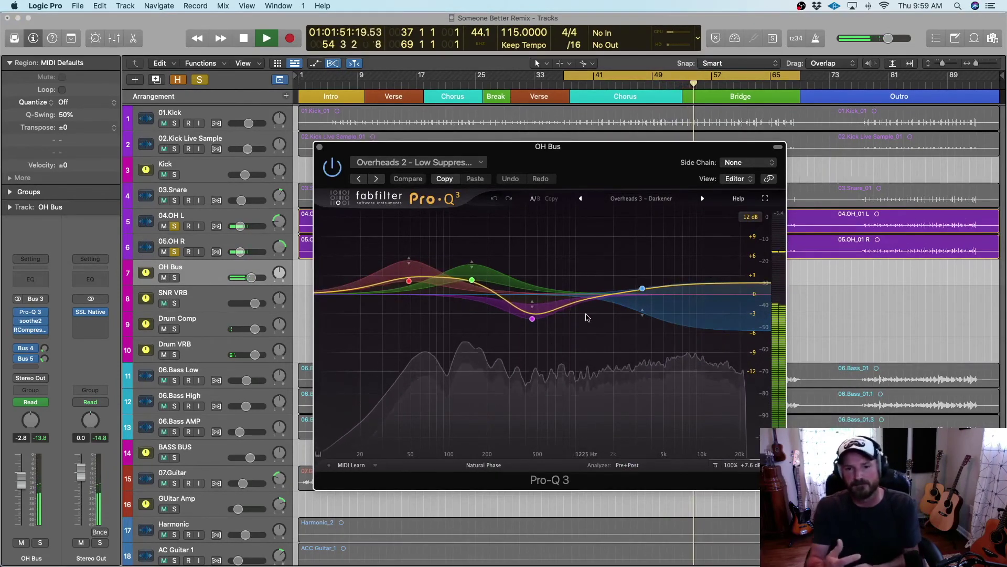
{"action": "mouse_move", "coordinate": [627, 266]}
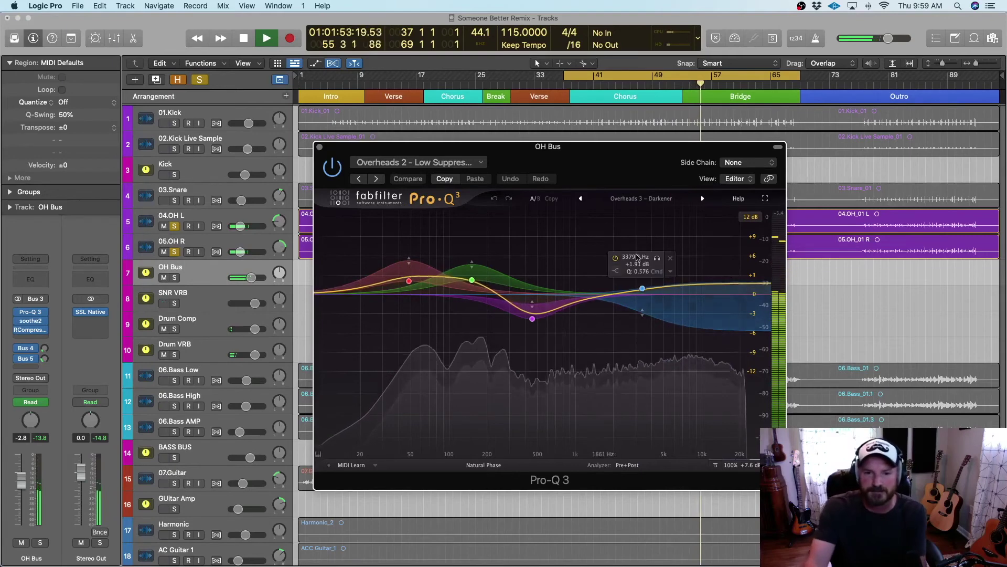
Examine the low-mid cut in the OH Bus Pro-Q 3 equaliser and compare the plug-in bypassed and active during playback
{"action": "mouse_move", "coordinate": [520, 343]}
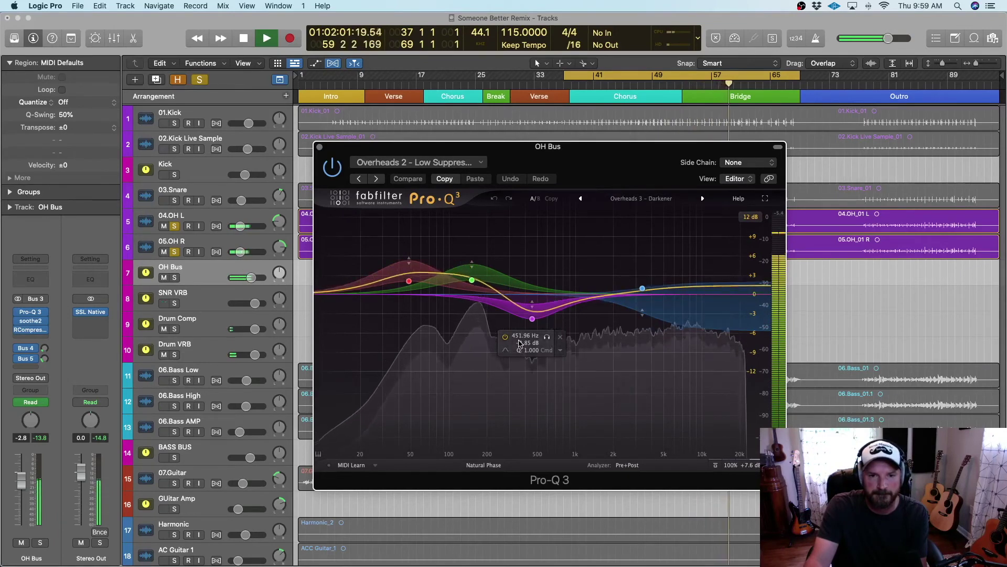
{"action": "left_click", "coordinate": [334, 167]}
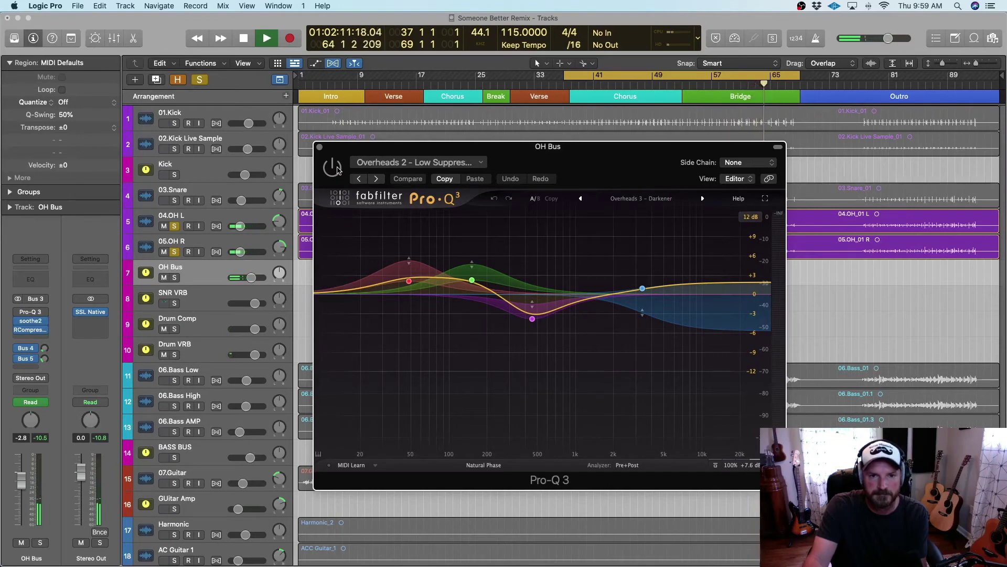
{"action": "left_click", "coordinate": [338, 171]}
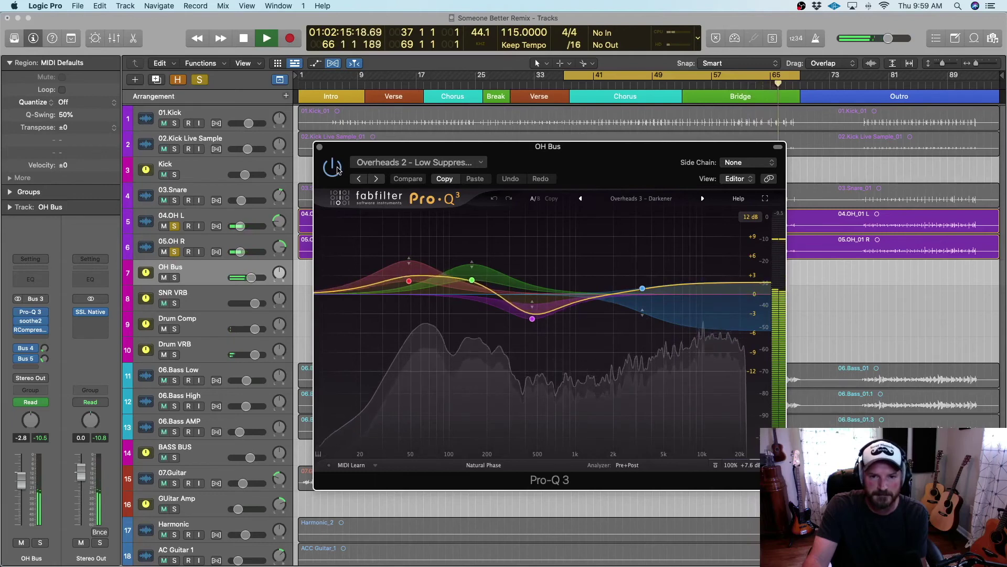
Open soothe2 on the OH Bus and audition its delta signal during playback, switching delta off again
{"action": "left_click", "coordinate": [30, 321]}
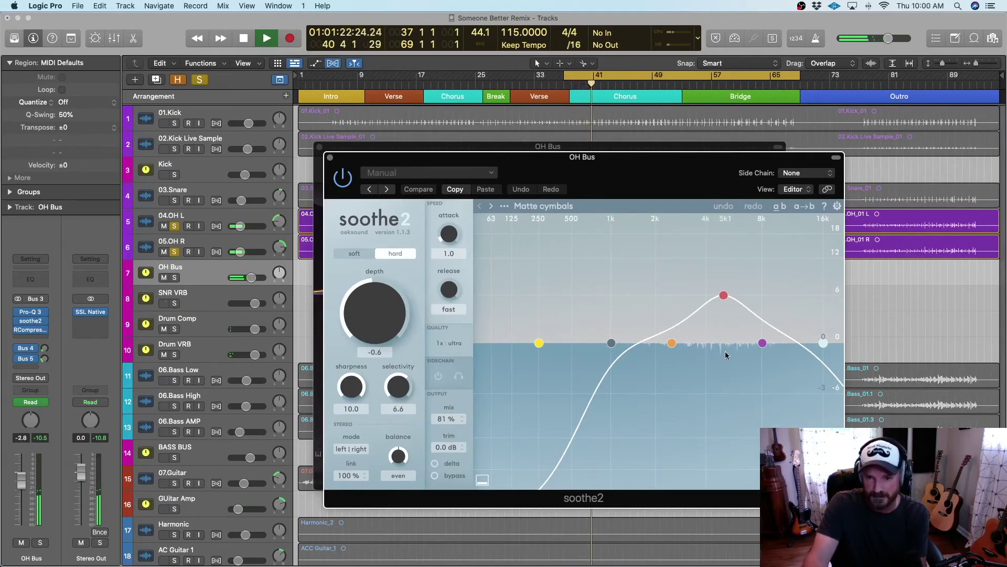
{"action": "left_click", "coordinate": [434, 464]}
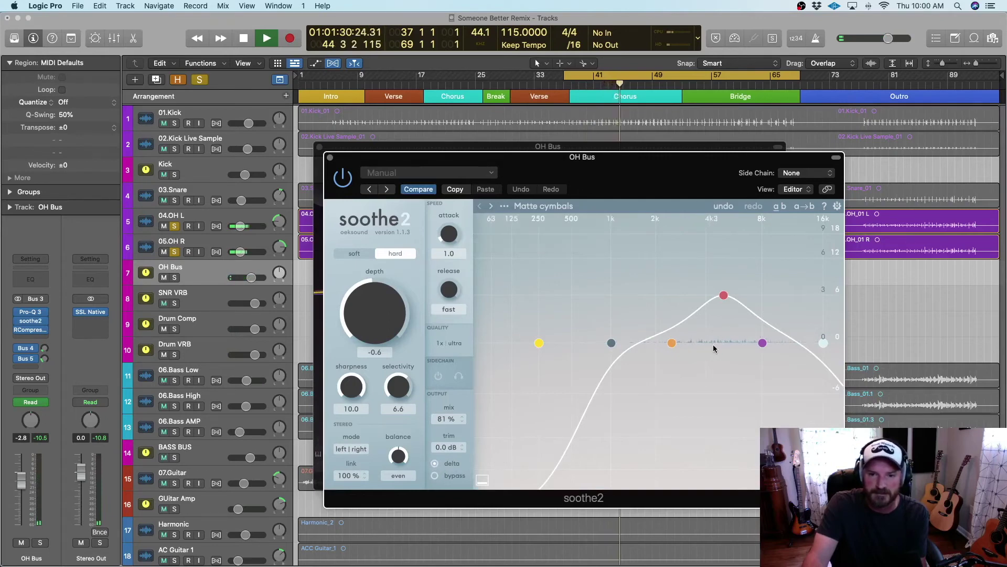
{"action": "left_click", "coordinate": [435, 463]}
Open the RCompressor on the OH Bus, examine its settings, and close all open OH Bus plug-in windows
{"action": "left_click", "coordinate": [30, 331]}
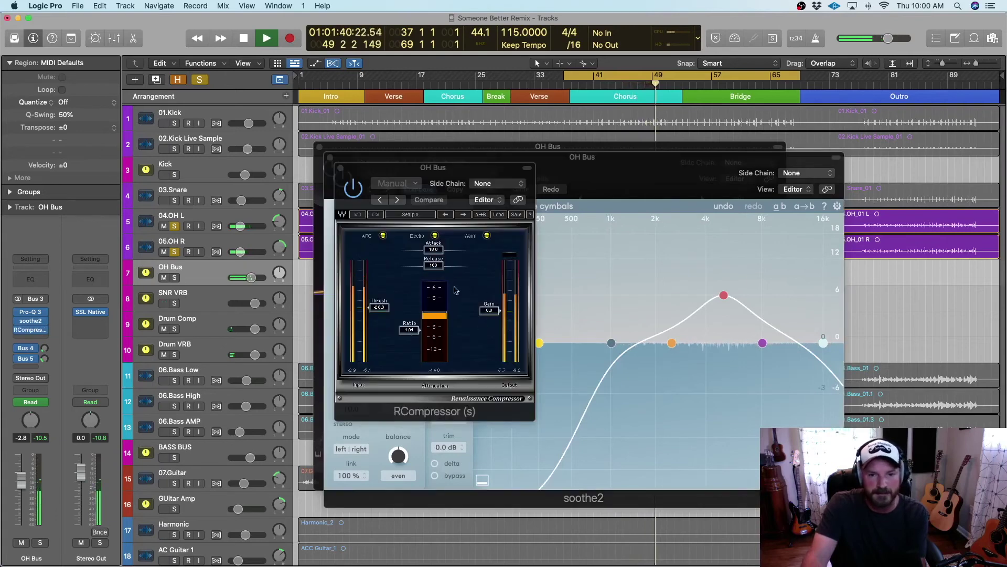
{"action": "left_click", "coordinate": [335, 167]}
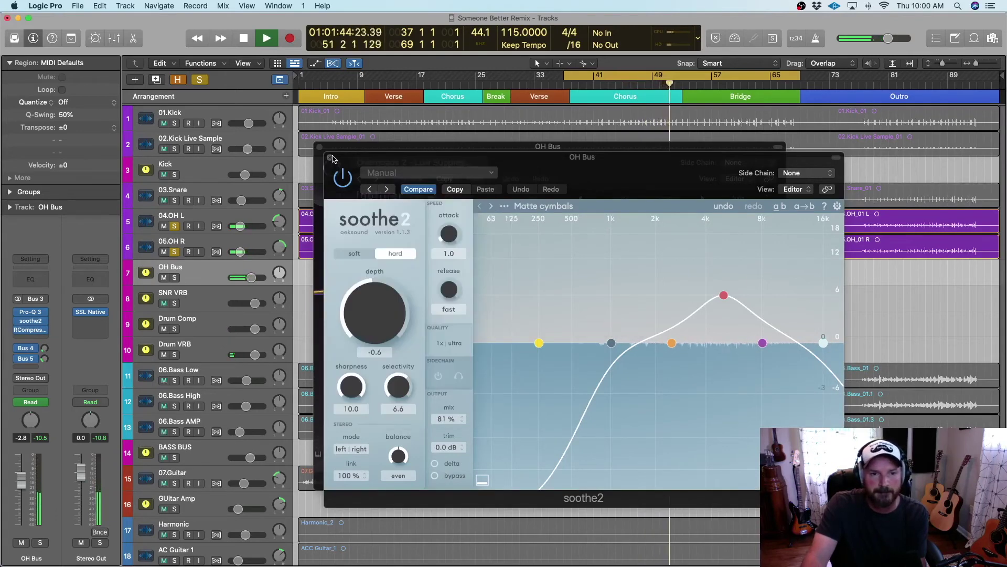
{"action": "left_click", "coordinate": [331, 158]}
{"action": "left_click", "coordinate": [330, 158]}
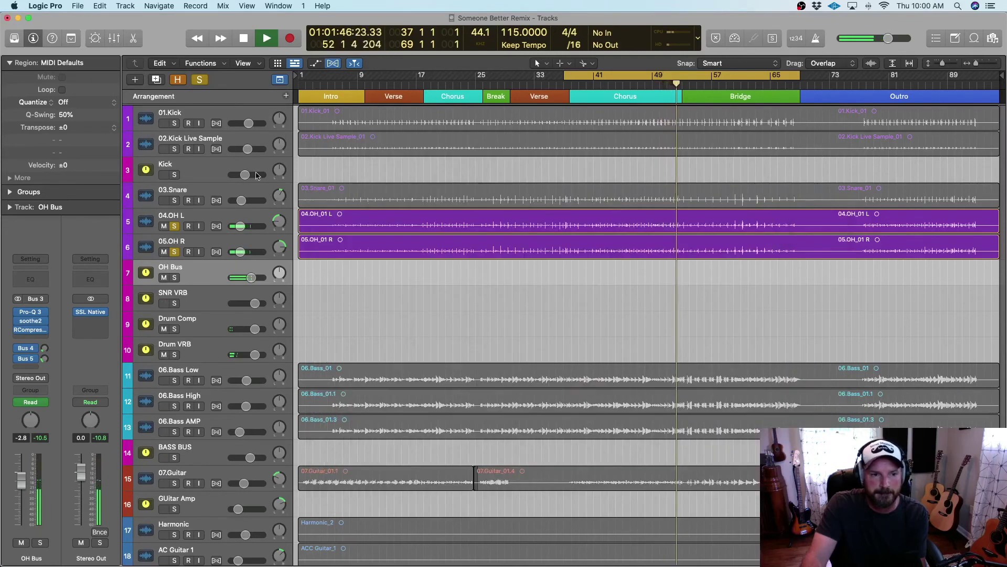
Check the OH Bus sends, show the mixer, and examine the RCompressor on the Drum Comp channel before closing it
{"action": "mouse_move", "coordinate": [25, 353]}
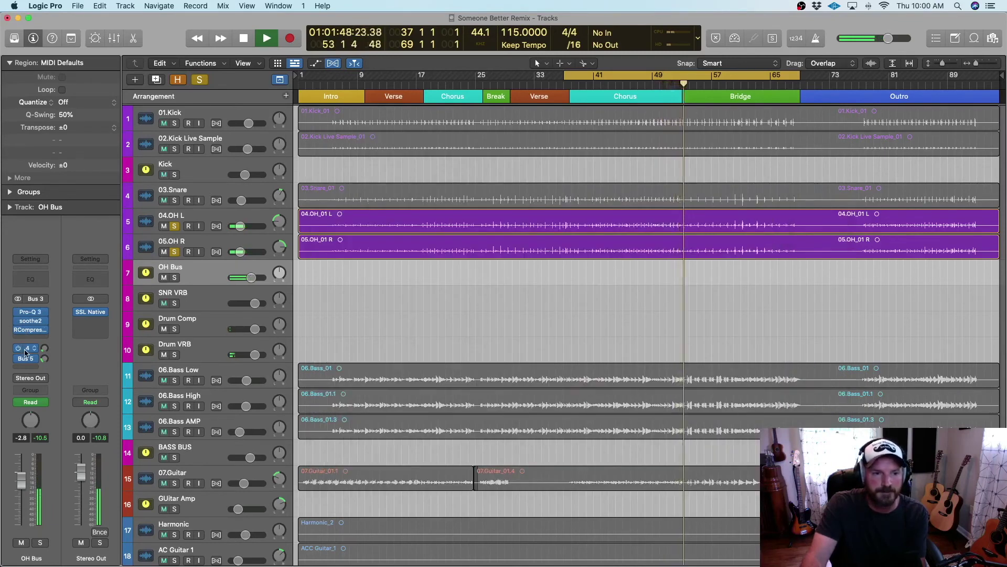
{"action": "left_click", "coordinate": [95, 40]}
{"action": "left_click", "coordinate": [96, 39]}
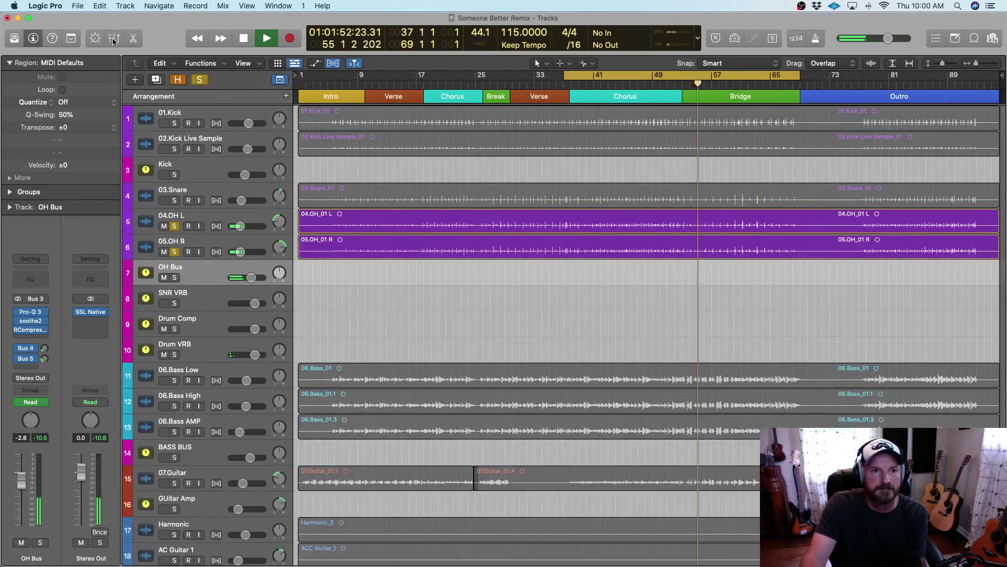
{"action": "left_click", "coordinate": [113, 40]}
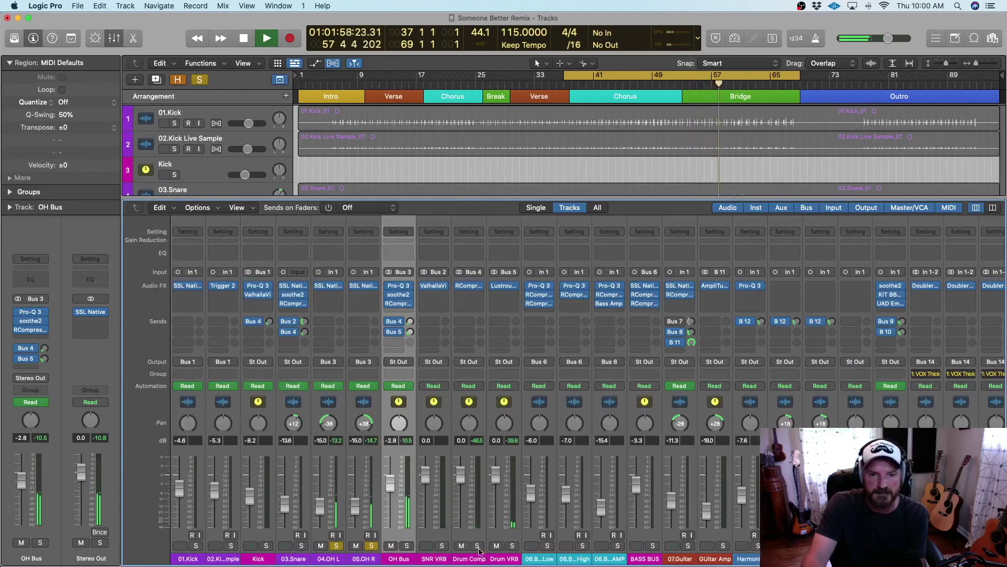
{"action": "left_click", "coordinate": [472, 287]}
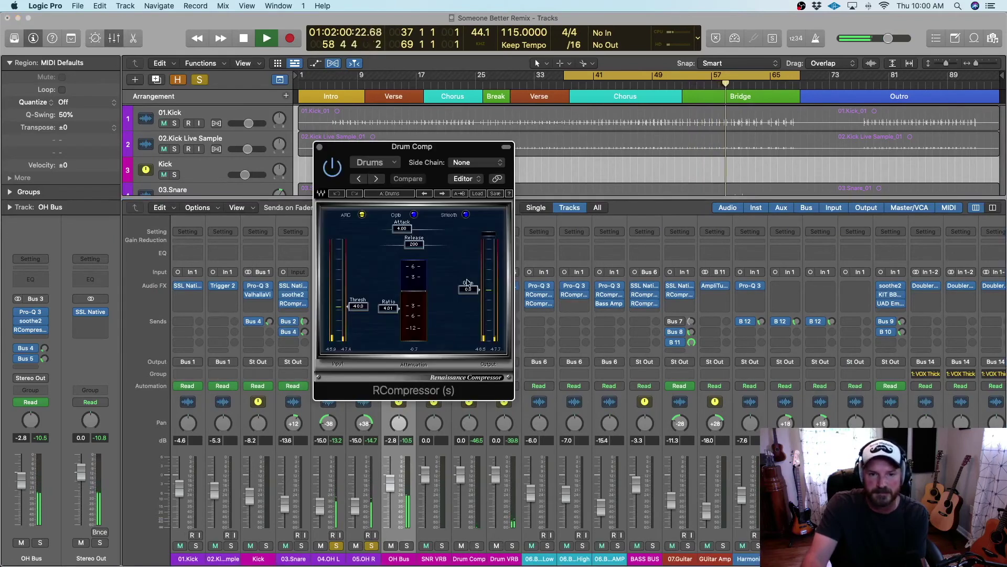
{"action": "left_click", "coordinate": [320, 148]}
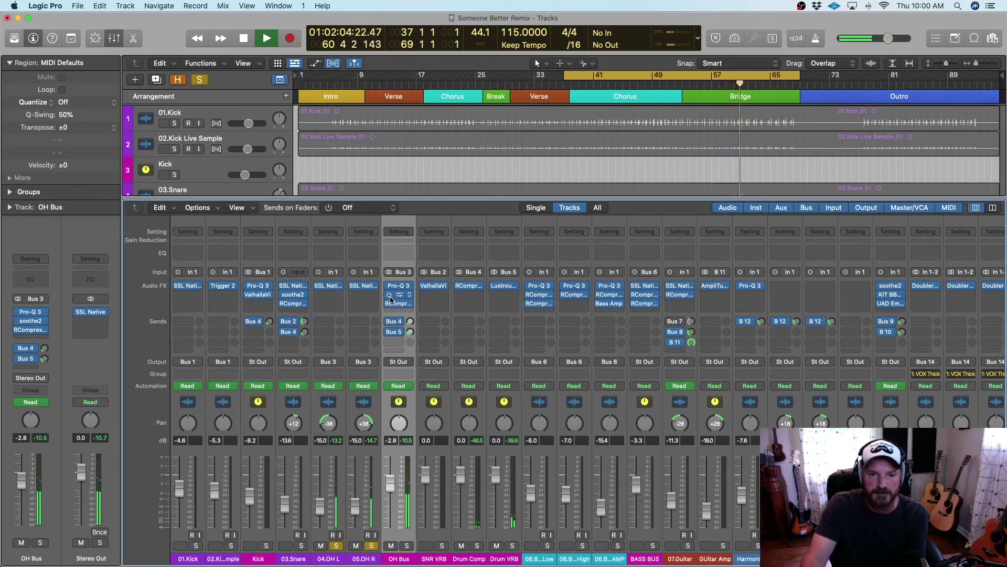
Open the Lustrous Plates reverb on Drum VRB, audition the channel soloed, clear the solos, and close the plug-in with playback stopped
{"action": "left_click", "coordinate": [505, 286]}
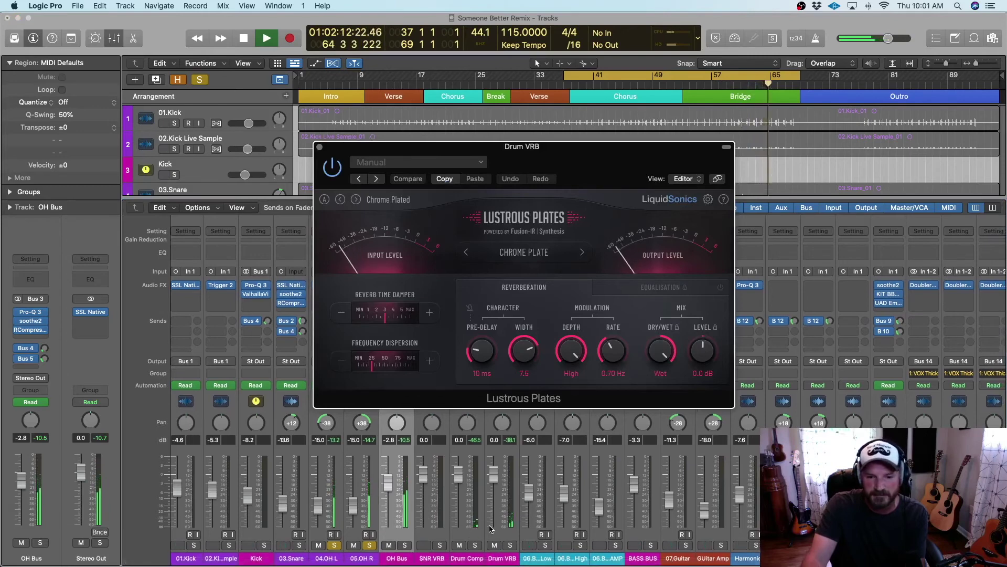
{"action": "left_click", "coordinate": [510, 545]}
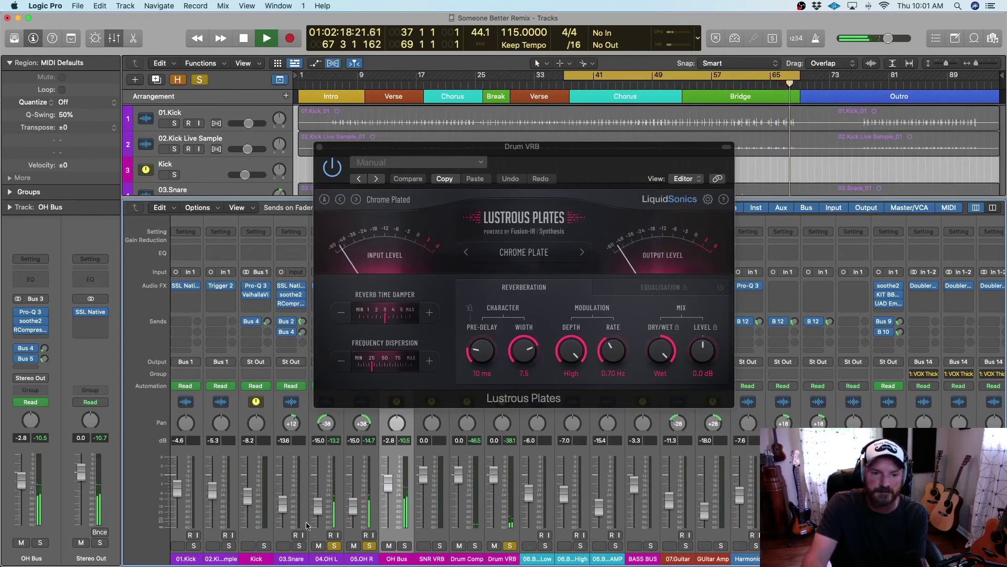
{"action": "left_click", "coordinate": [370, 546]}
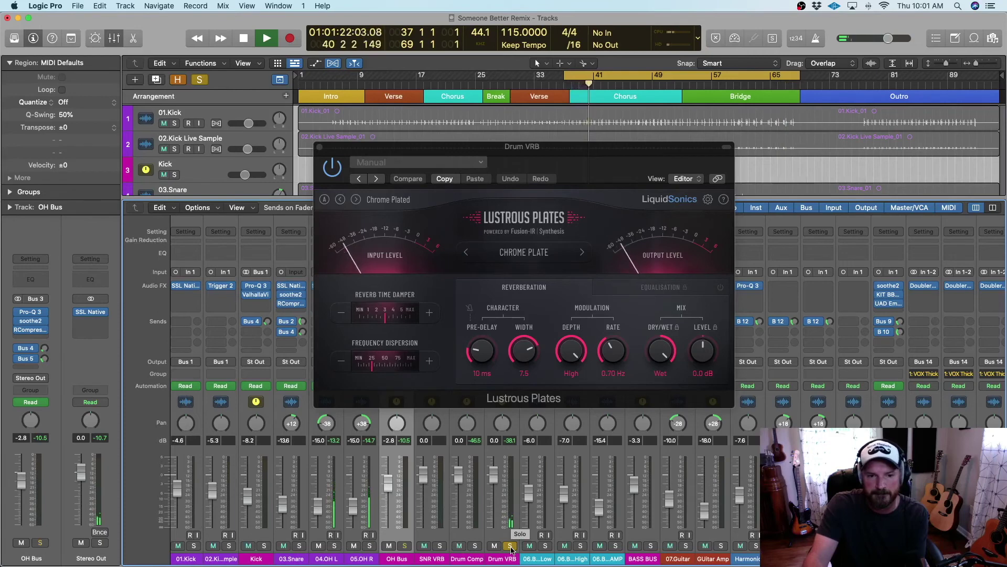
{"action": "left_click", "coordinate": [510, 546]}
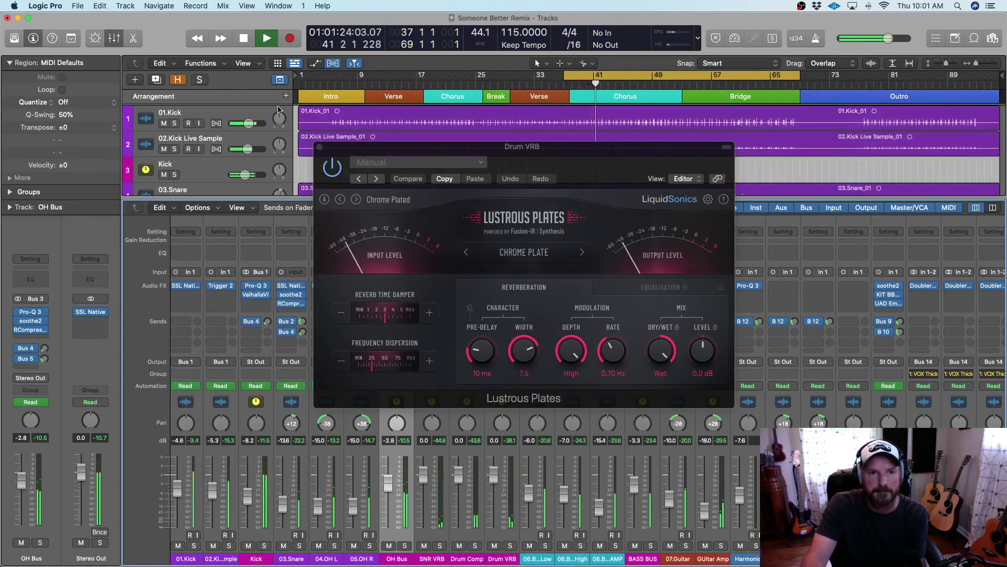
{"action": "key", "text": "space"}
{"action": "left_click", "coordinate": [319, 147]}
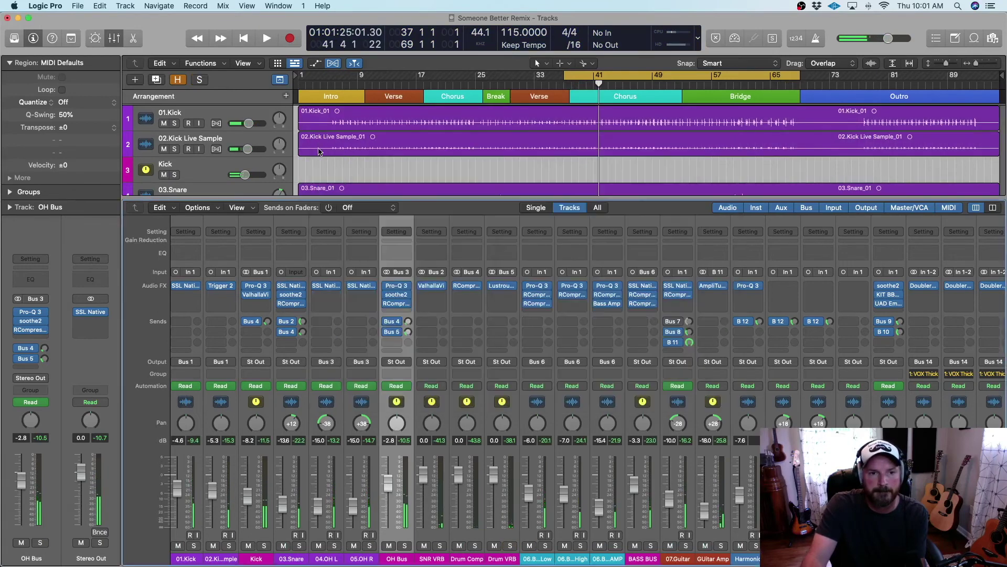
Hide the mixer, select SNR VRB and Drum Comp in turn, and listen to Drum Comp soloed during playback
{"action": "left_click", "coordinate": [116, 40]}
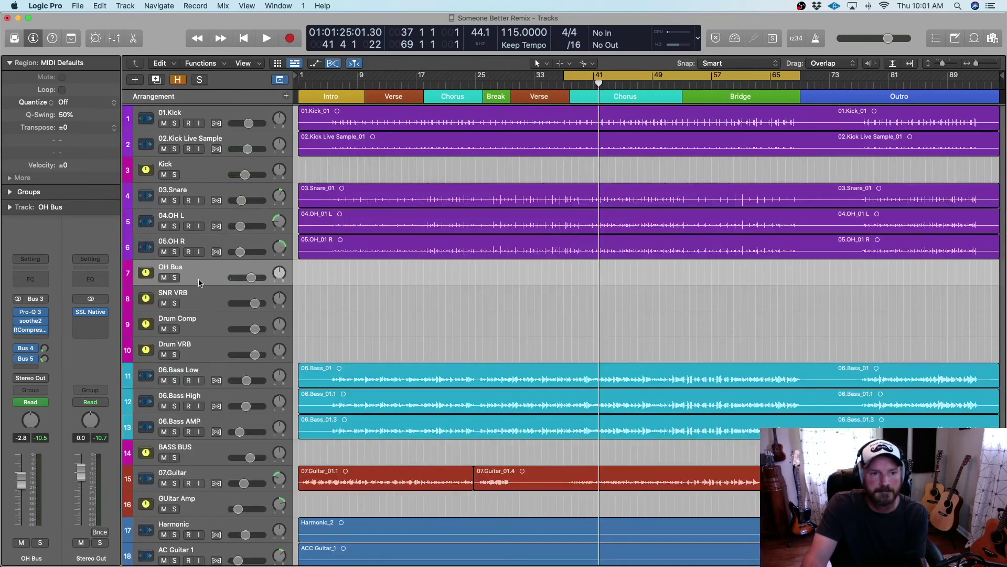
{"action": "left_click", "coordinate": [200, 295]}
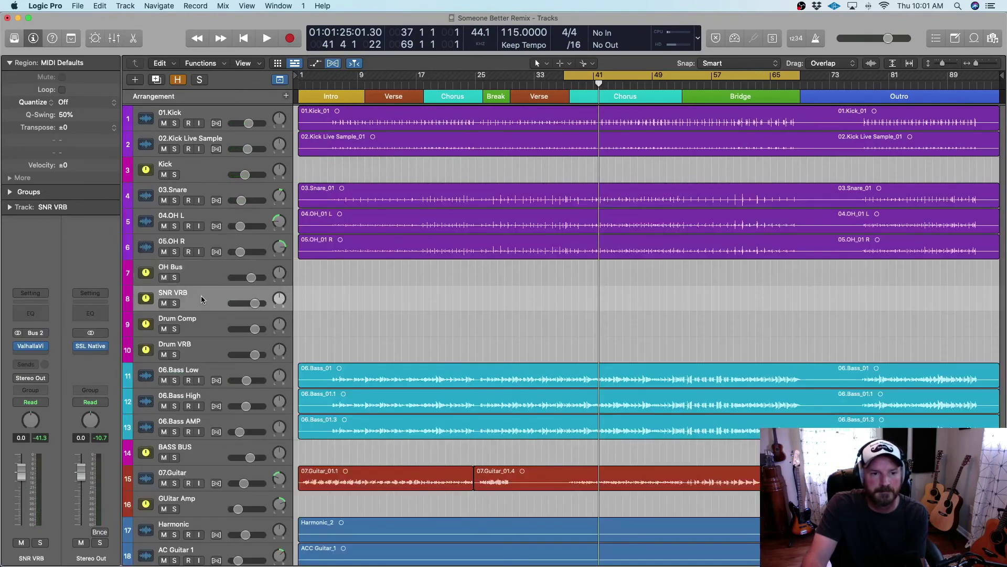
{"action": "left_click", "coordinate": [214, 329]}
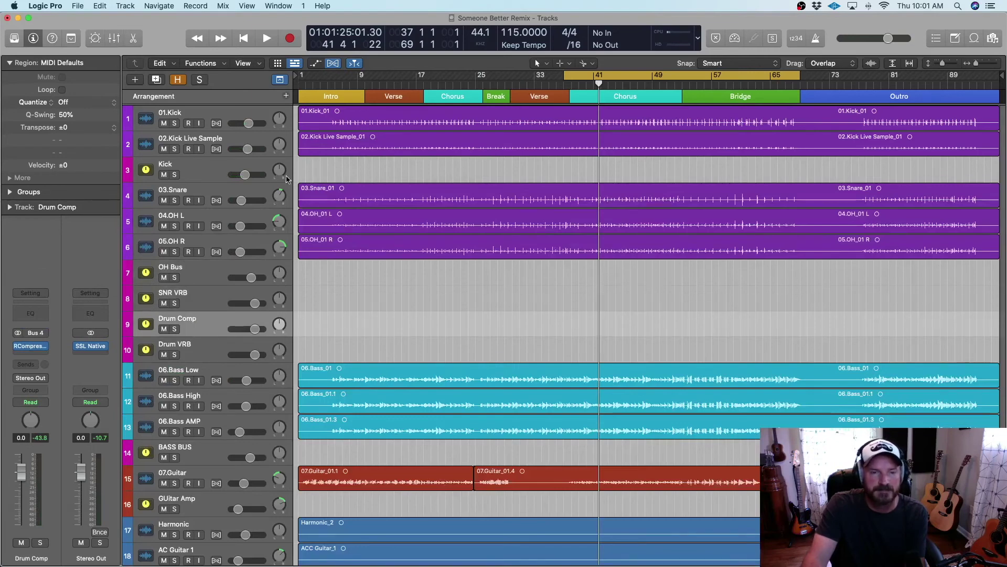
{"action": "left_click", "coordinate": [175, 329]}
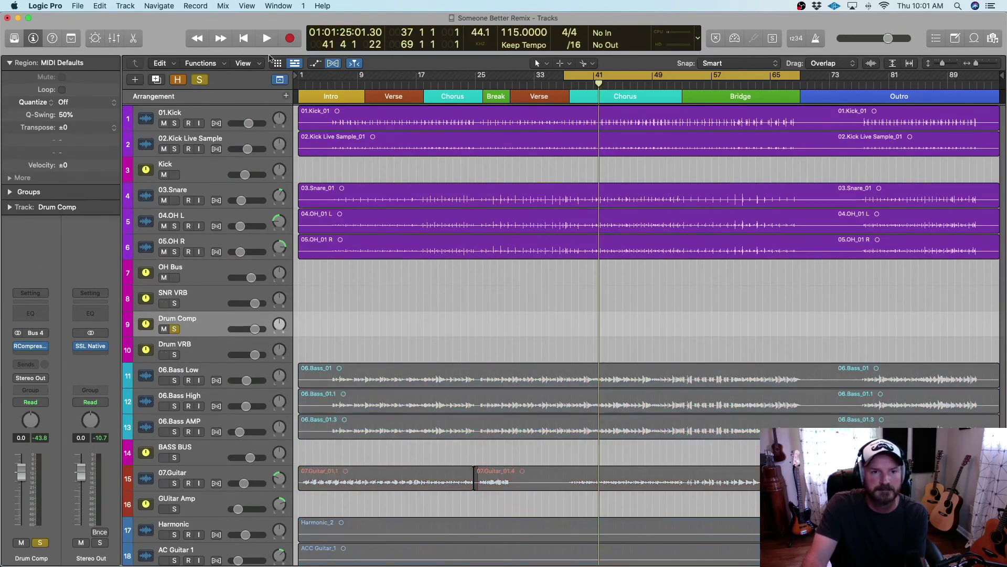
{"action": "left_click", "coordinate": [268, 39]}
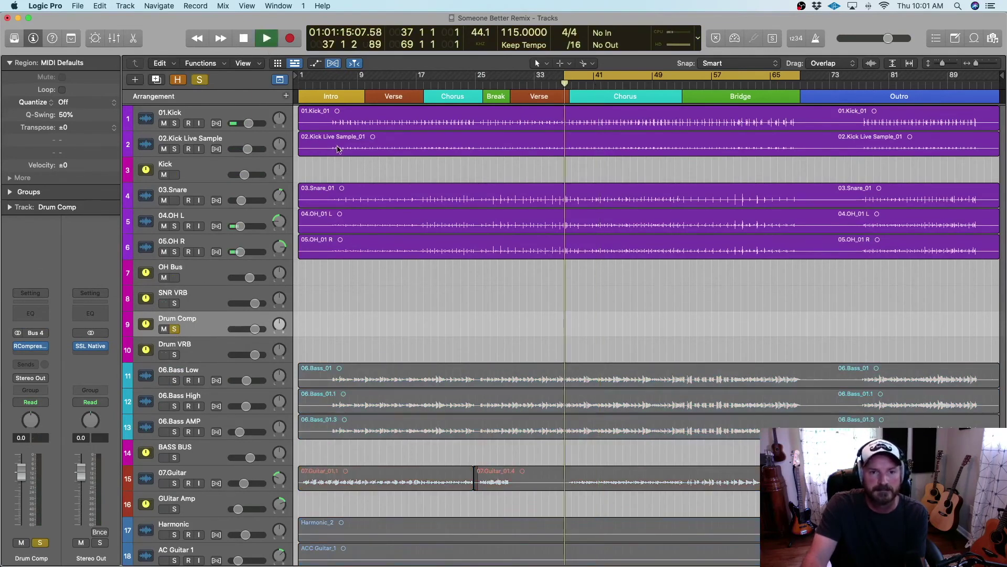
{"action": "left_click", "coordinate": [114, 38]}
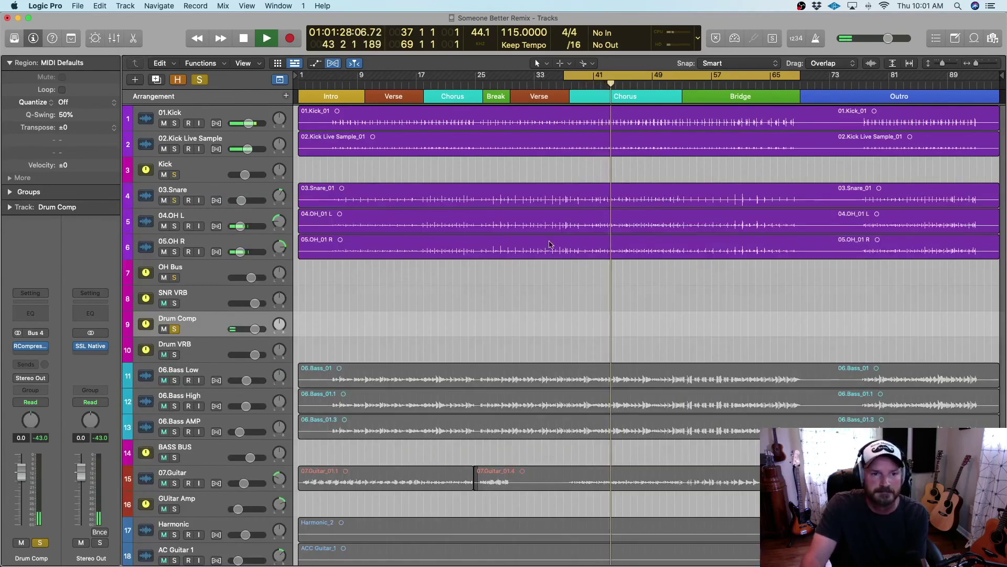
Add Drum VRB to the solo, check its channel in the mixer during playback, clear all solos and stop playback
{"action": "left_click", "coordinate": [174, 355]}
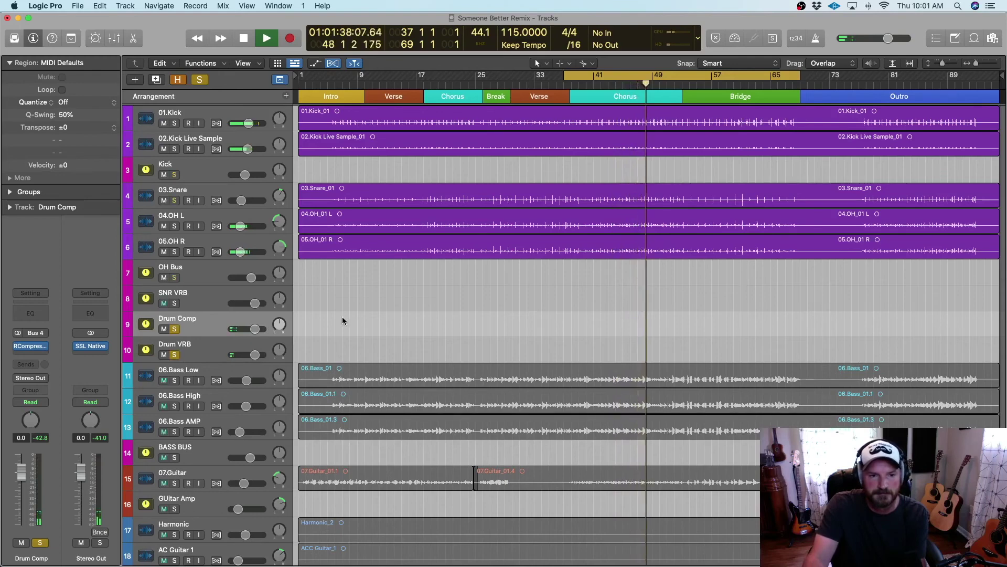
{"action": "left_click", "coordinate": [205, 349]}
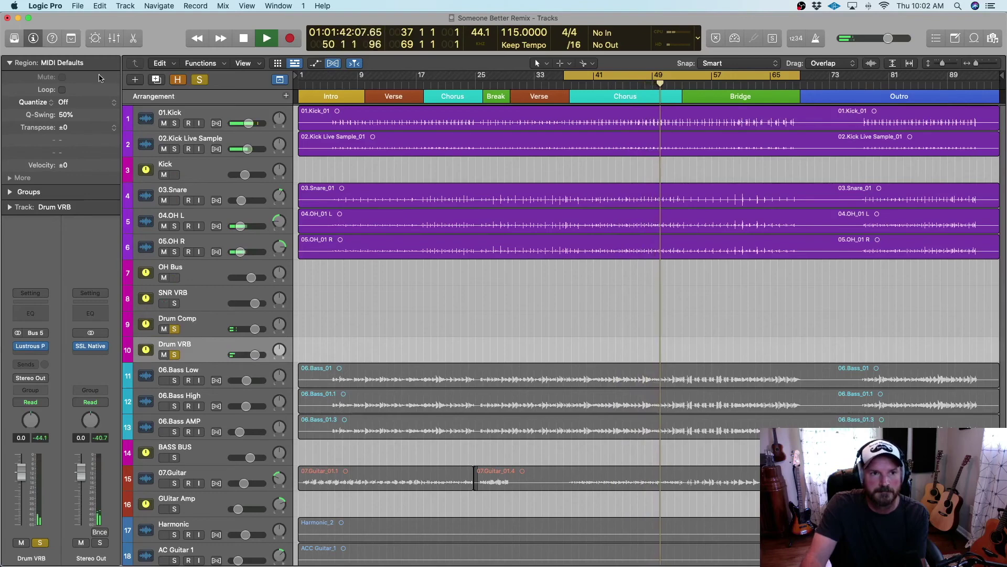
{"action": "key", "text": "x"}
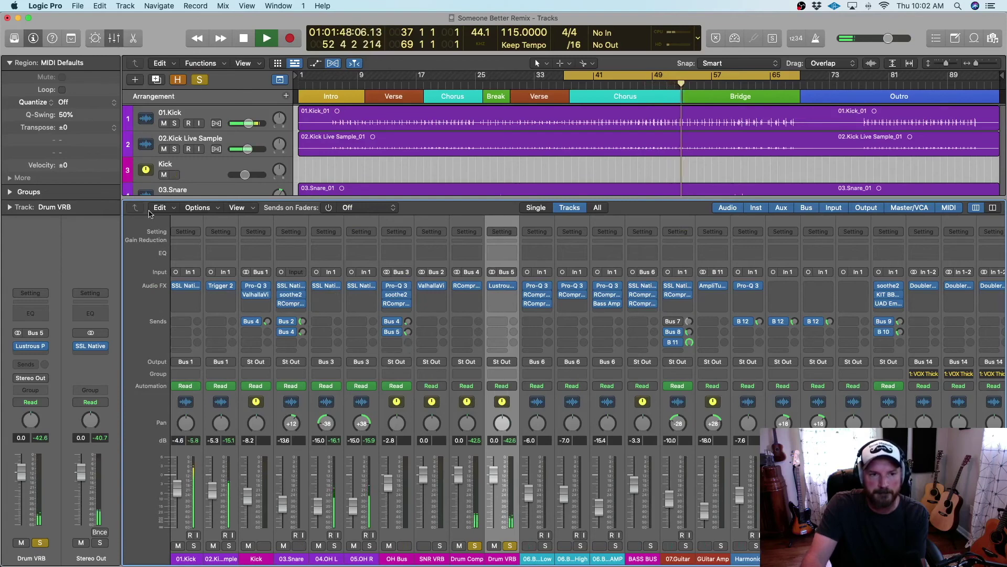
{"action": "left_click", "coordinate": [119, 40]}
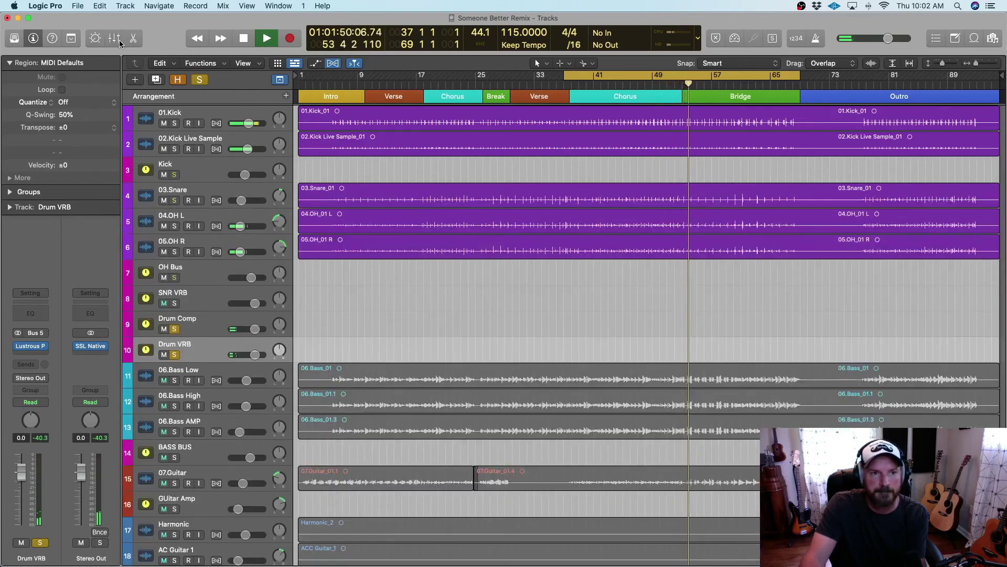
{"action": "left_click", "coordinate": [205, 79]}
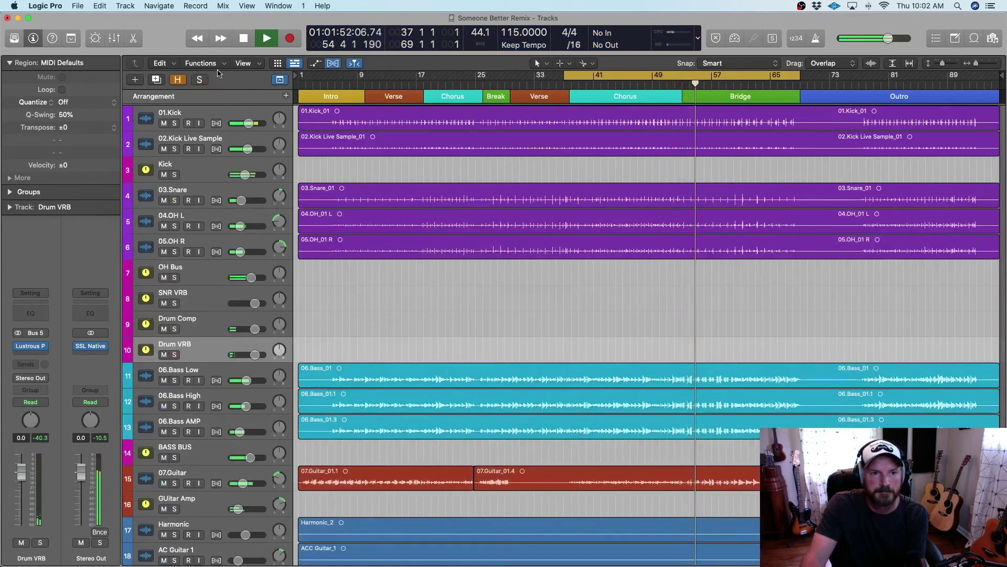
{"action": "left_click", "coordinate": [246, 43]}
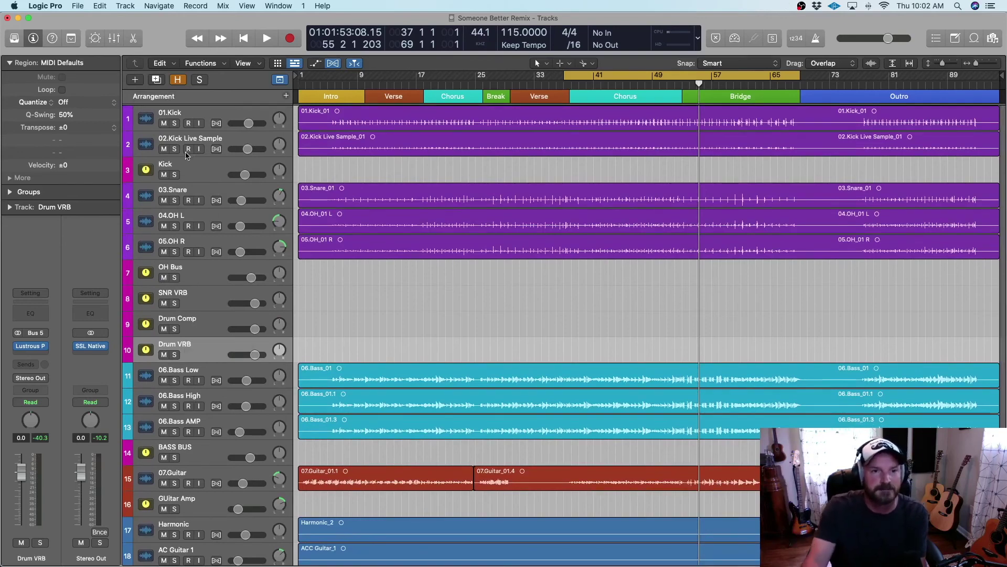
Solo the kick, snare and overhead tracks together with their bus, reverb and Drum Comp tracks
{"action": "left_click", "coordinate": [174, 122]}
{"action": "left_click", "coordinate": [174, 148]}
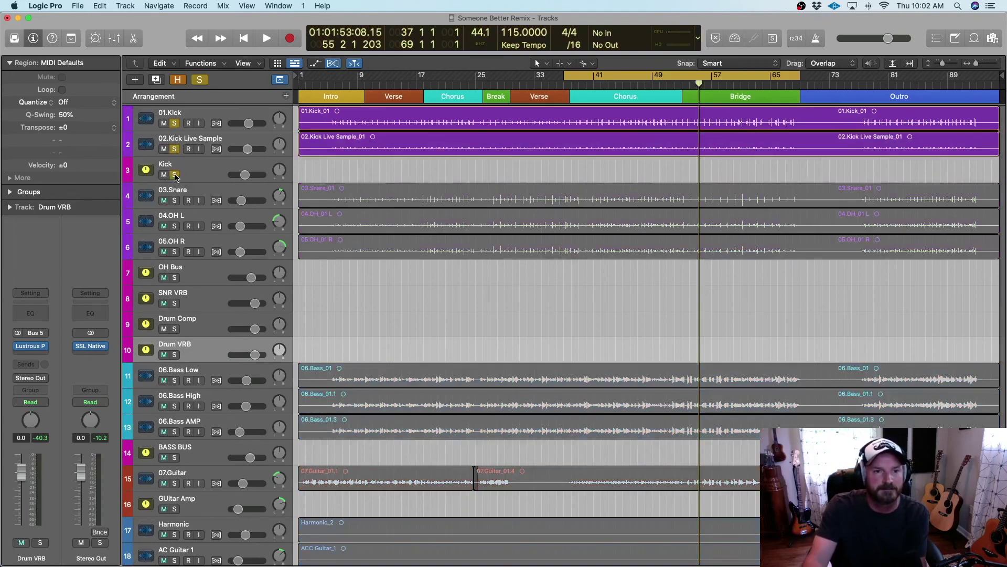
{"action": "left_click", "coordinate": [174, 201]}
{"action": "left_click", "coordinate": [175, 226]}
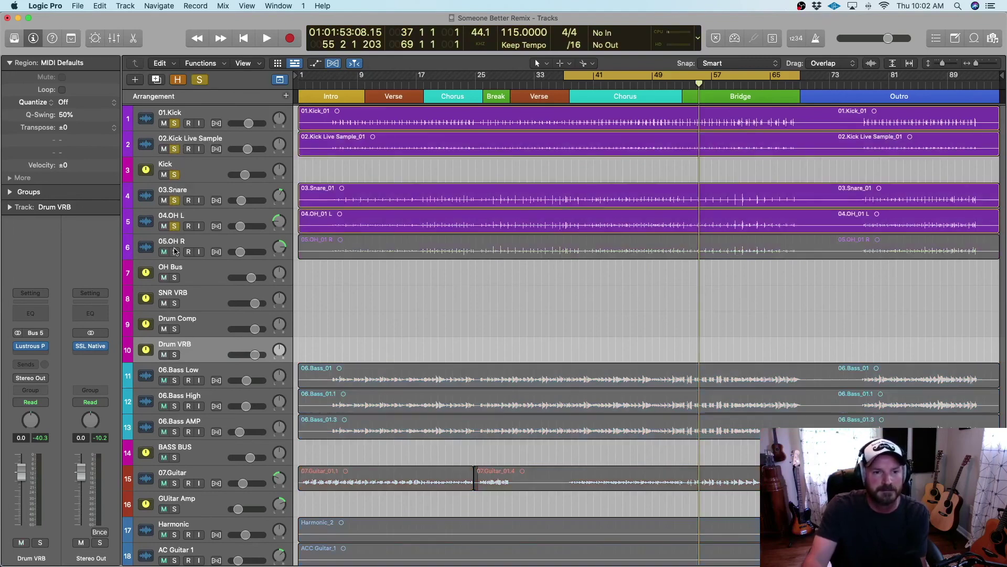
{"action": "left_click", "coordinate": [174, 251]}
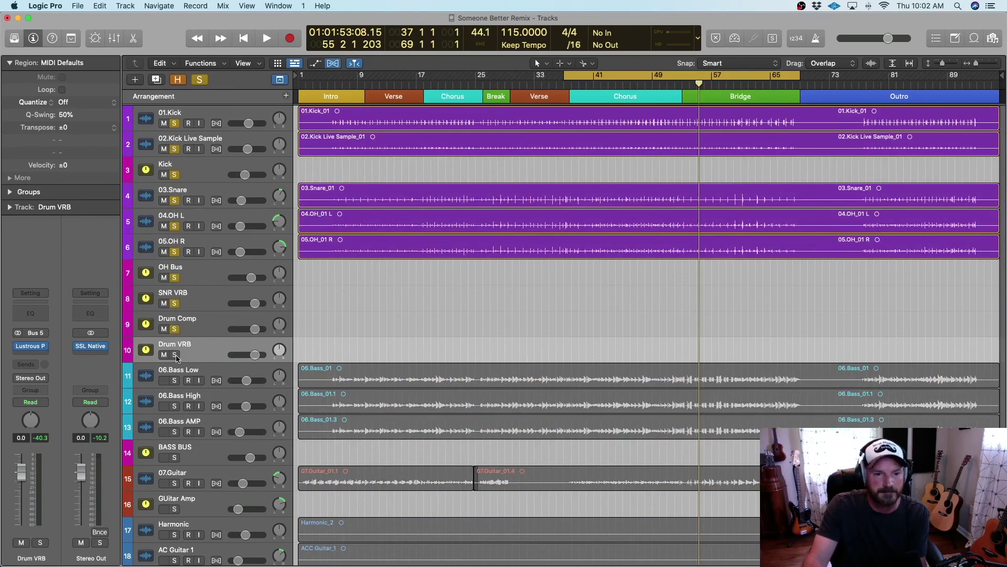
Play the soloed drums, clear all solos to hear them in the full mix, and stop playback
{"action": "left_click", "coordinate": [267, 40]}
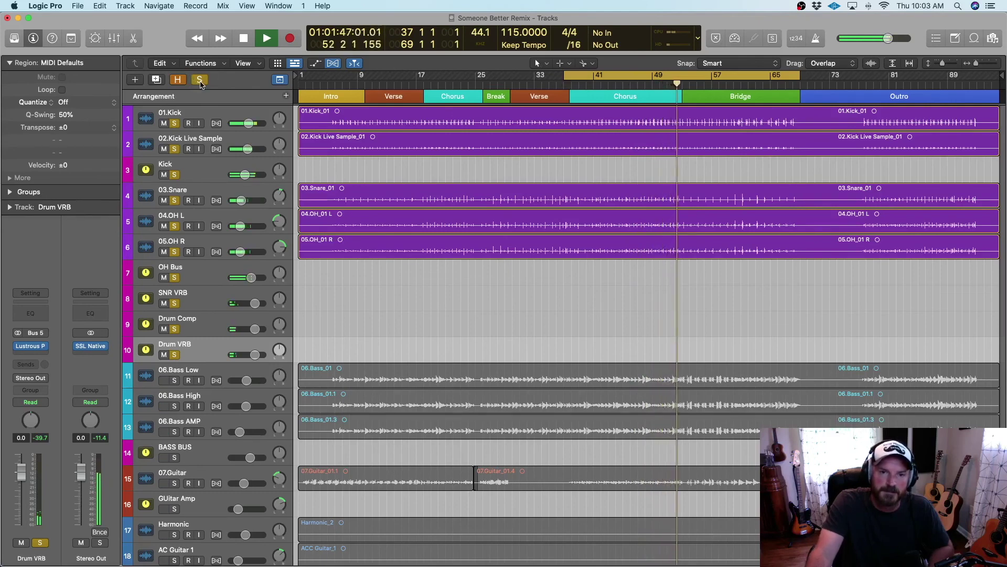
{"action": "left_click", "coordinate": [200, 82]}
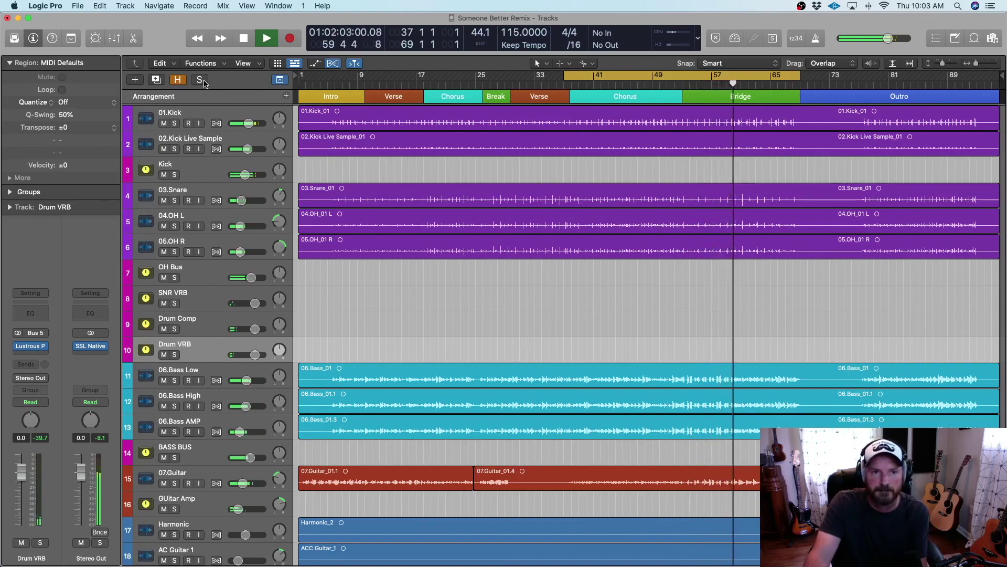
{"action": "key", "text": "space"}
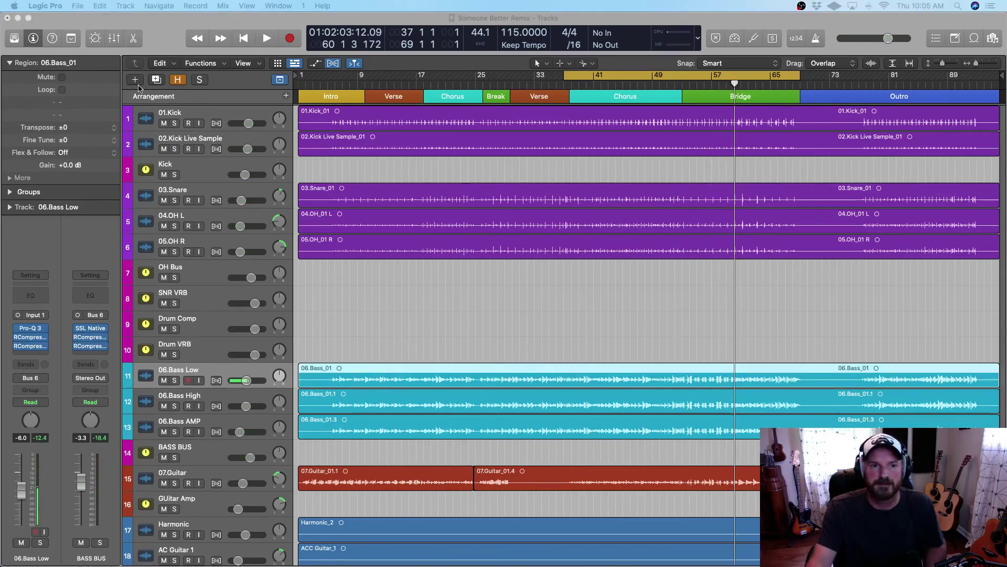